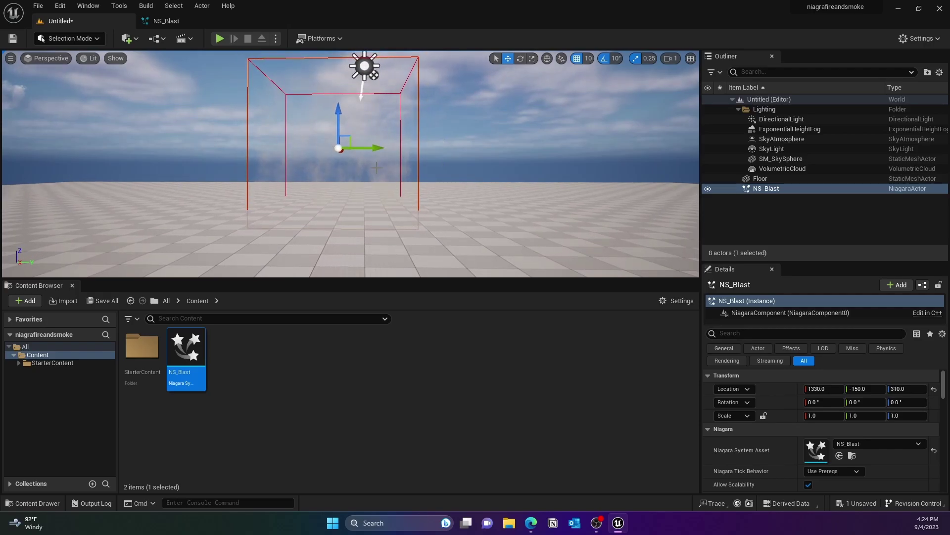
Play the level to watch the NS_Blast effect, pause and stop the simulation, and examine the NS_Blast system.
{"action": "left_click", "coordinate": [579, 157]}
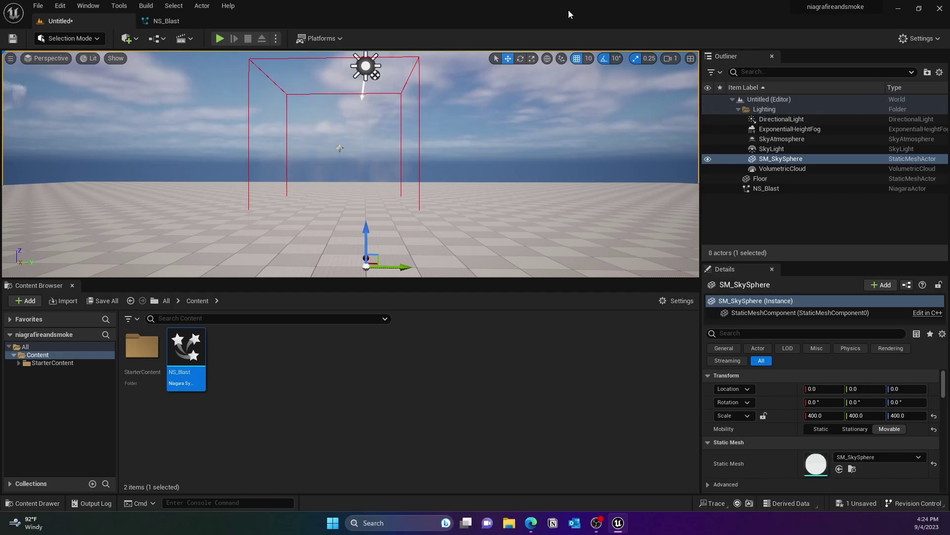
{"action": "left_click", "coordinate": [220, 38]}
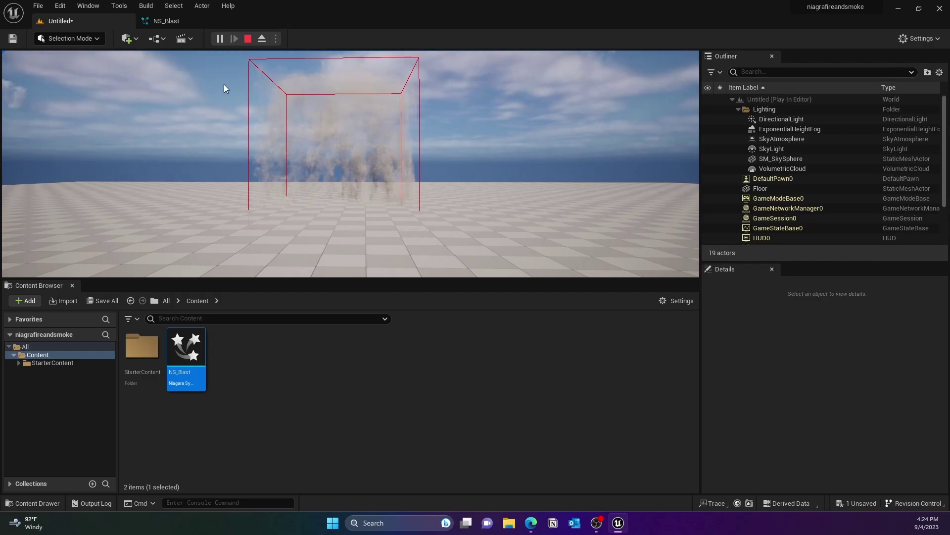
{"action": "left_click", "coordinate": [220, 39]}
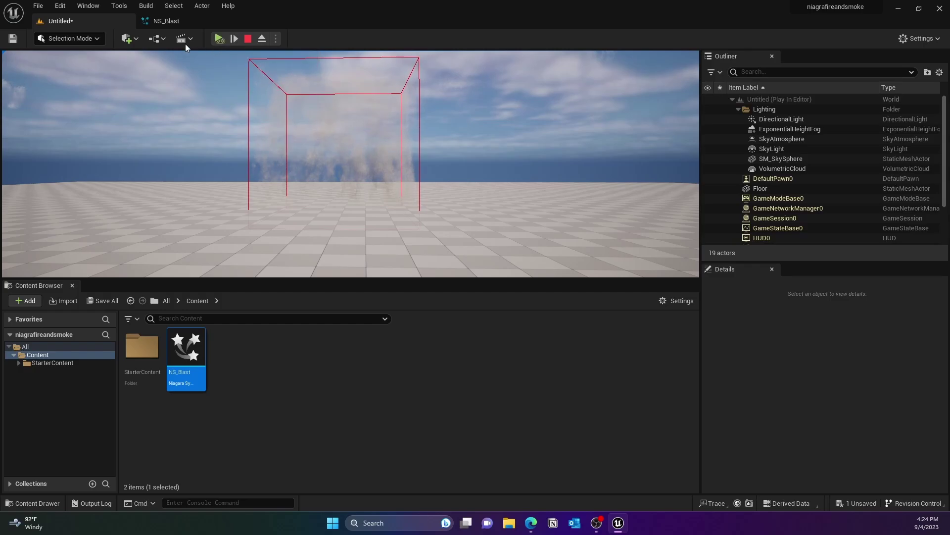
{"action": "left_click", "coordinate": [247, 38]}
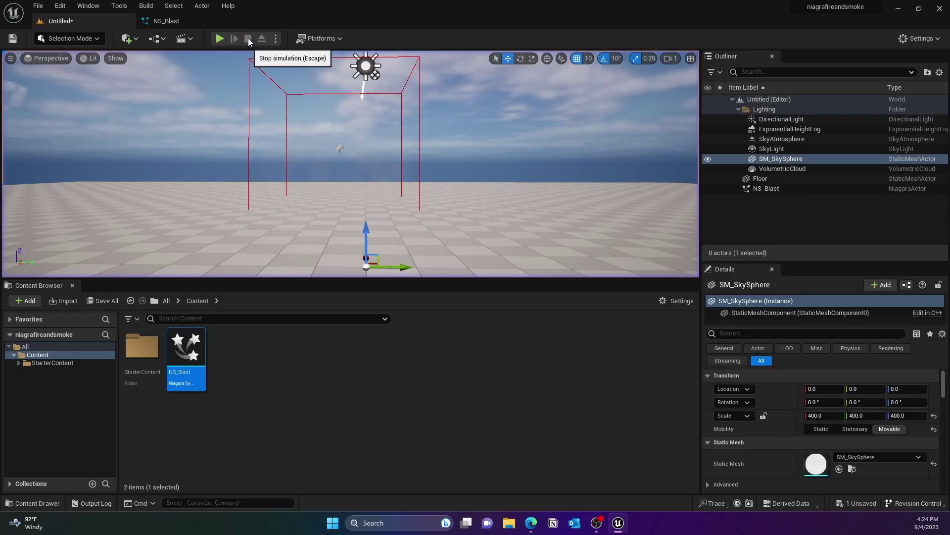
{"action": "left_click", "coordinate": [165, 22]}
{"action": "left_click_drag", "start_coordinate": [312, 228], "coordinate": [420, 229]}
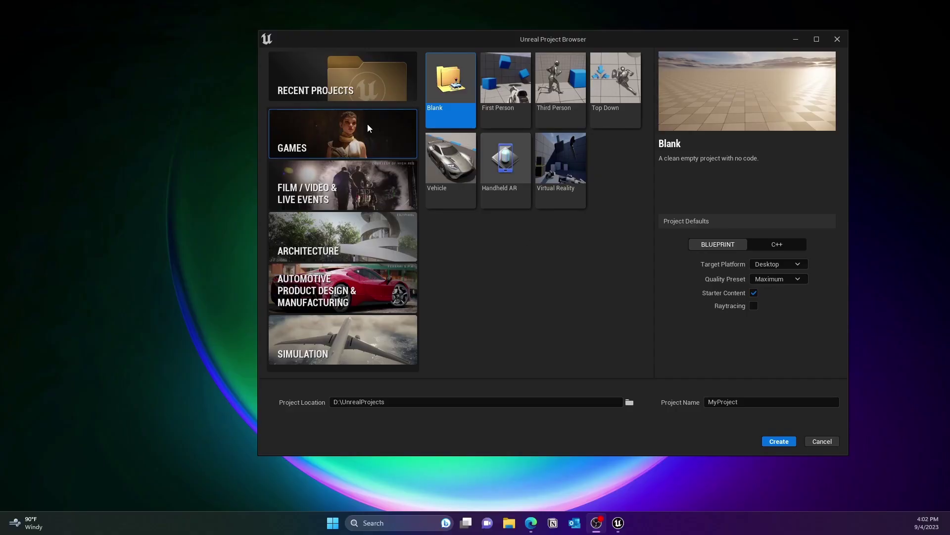
Create a Blank games project named niagrafireandsmoke.
{"action": "left_click", "coordinate": [748, 401]}
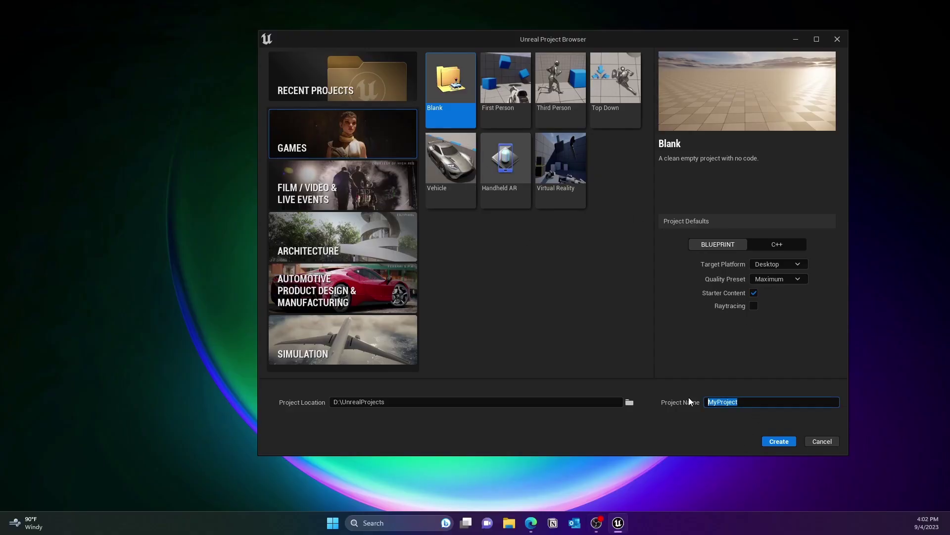
{"action": "type", "text": "niagrafireands"}
{"action": "key", "text": "BackSpace"}
{"action": "type", "text": "fireandsmoke"}
{"action": "left_click", "coordinate": [779, 441]}
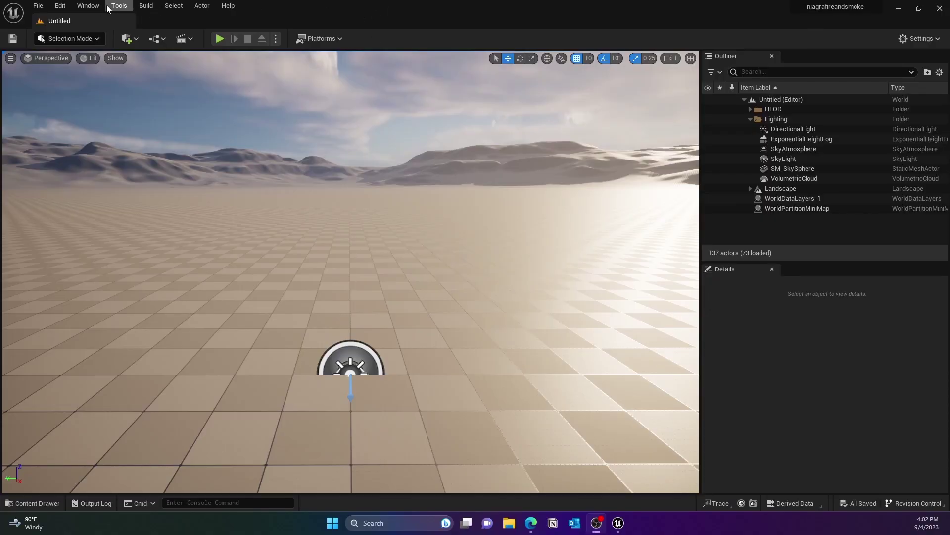
Find the NiagaraFluids plugin by searching for "fluid" and enable it, accepting its beta status.
{"action": "left_click", "coordinate": [60, 6]}
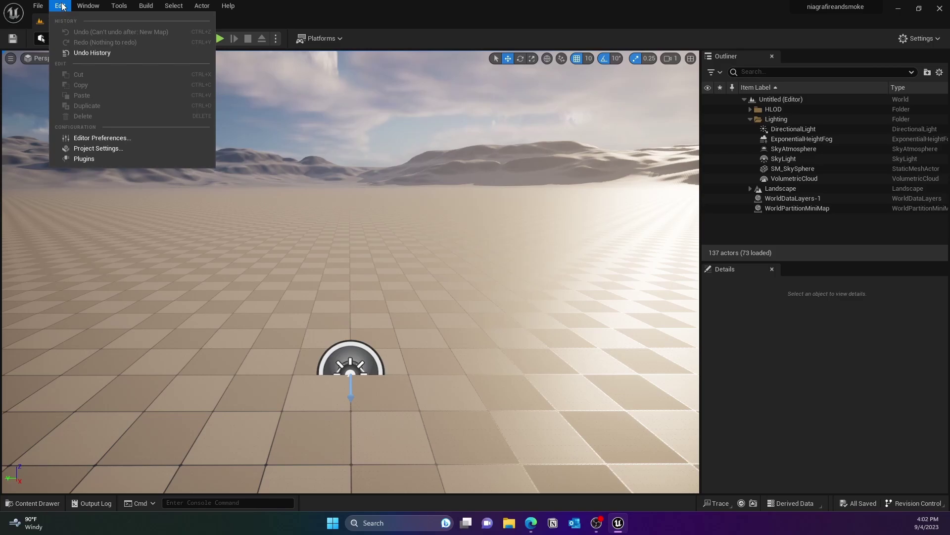
{"action": "left_click", "coordinate": [103, 158]}
{"action": "type", "text": "an"}
{"action": "key", "text": "BackSpace"}
{"action": "key", "text": "BackSpace"}
{"action": "type", "text": "fluid"}
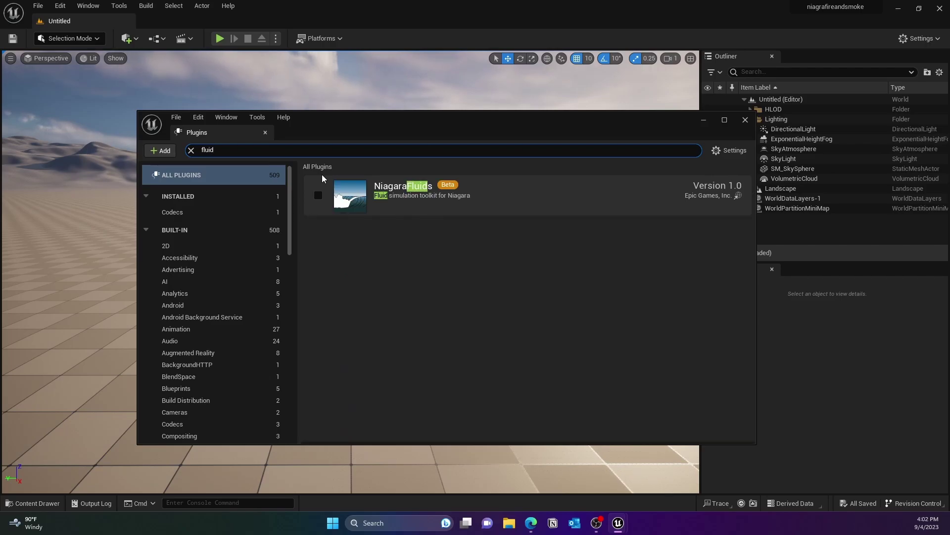
{"action": "left_click", "coordinate": [321, 196]}
{"action": "left_click", "coordinate": [563, 291]}
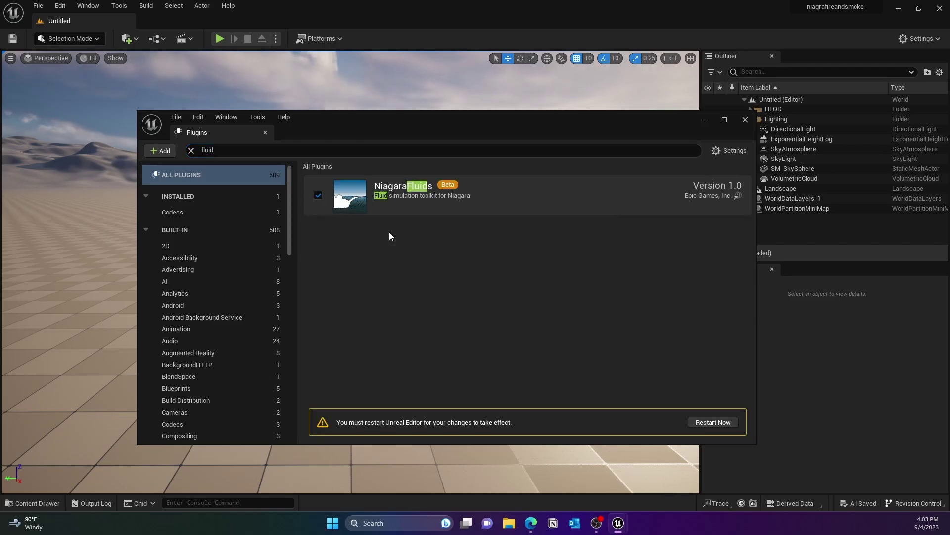
Find the NiagaraSimCaching plugin by searching for "simca" and enable it, accepting its beta status.
{"action": "left_click", "coordinate": [211, 150]}
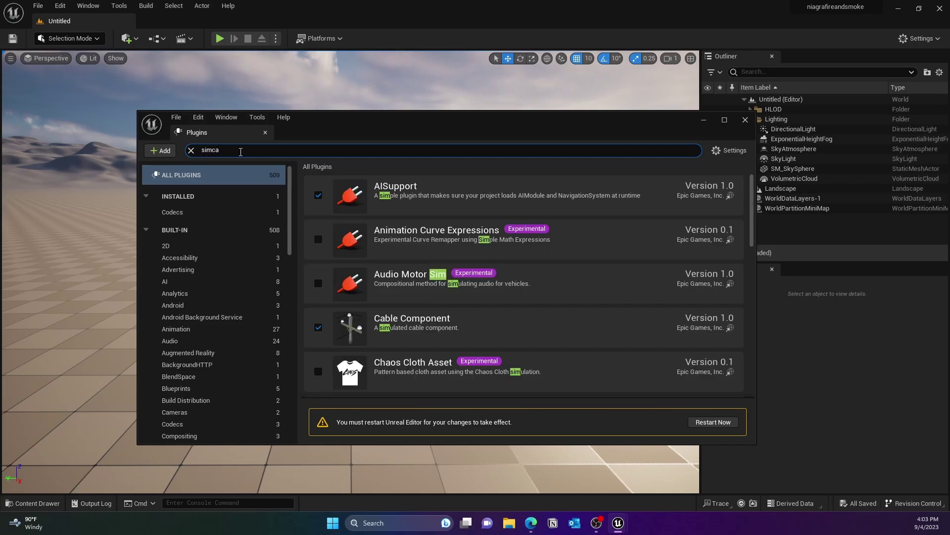
{"action": "type", "text": "ca"}
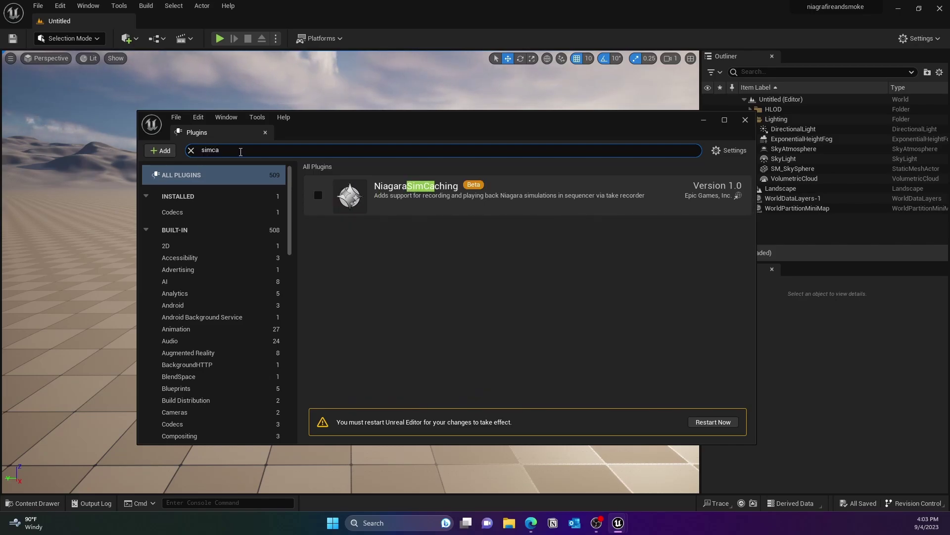
{"action": "left_click", "coordinate": [318, 195]}
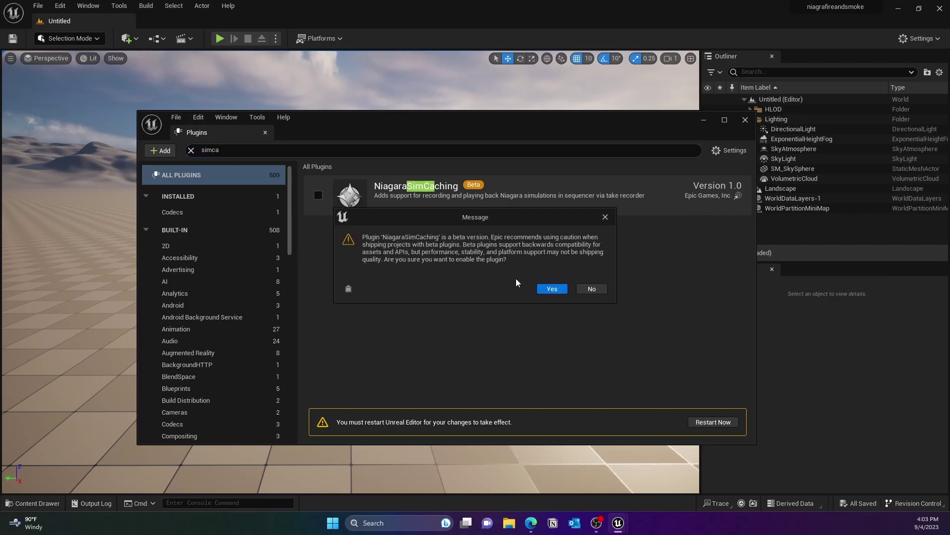
{"action": "left_click", "coordinate": [550, 287]}
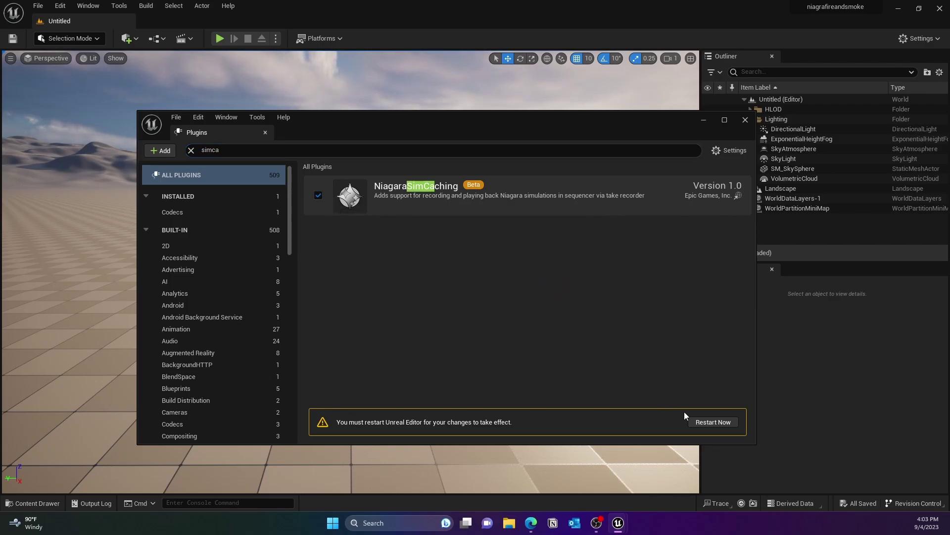
Restart the editor to apply the plugin changes and close the Plugins window.
{"action": "left_click", "coordinate": [713, 421]}
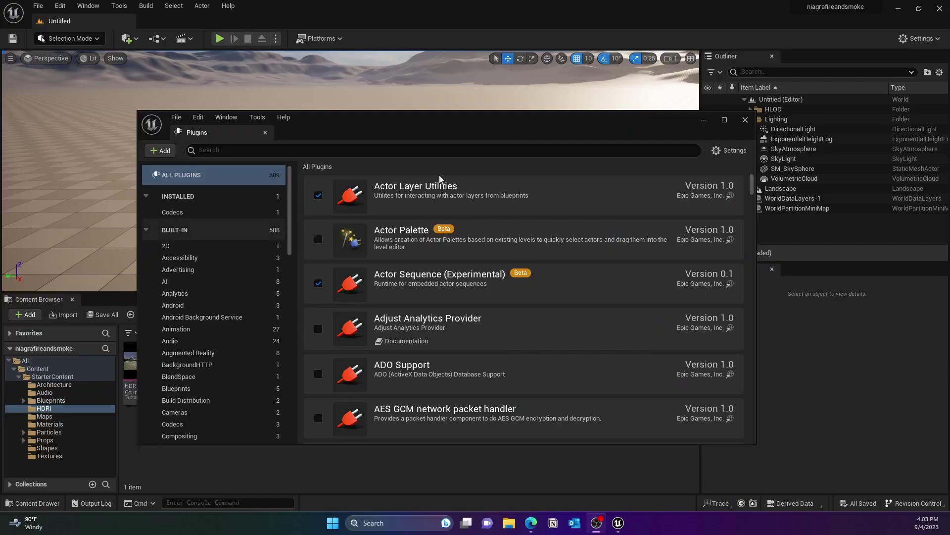
{"action": "left_click_drag", "start_coordinate": [487, 131], "coordinate": [426, 93]}
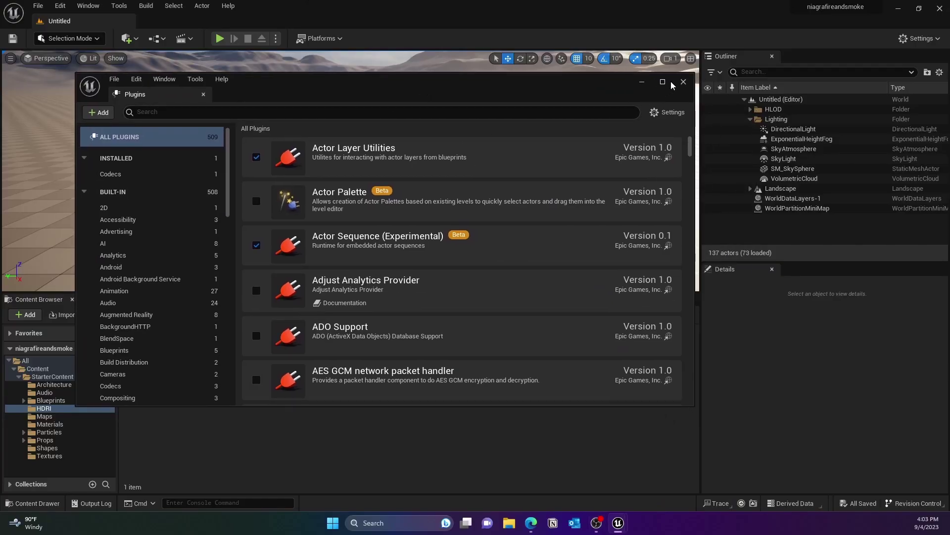
{"action": "left_click", "coordinate": [684, 82]}
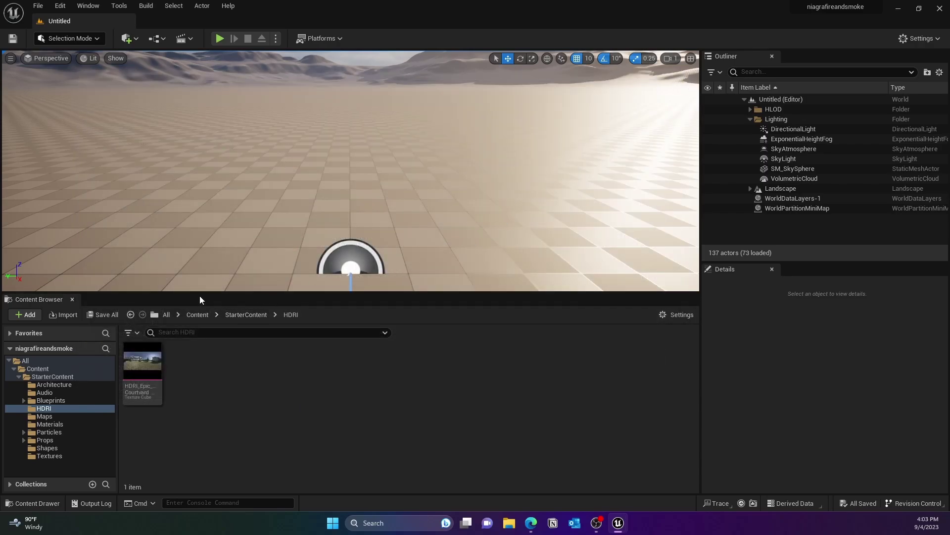
Make the Content Browser slightly taller and create a new level from the Basic template.
{"action": "left_click_drag", "start_coordinate": [208, 294], "coordinate": [223, 279]}
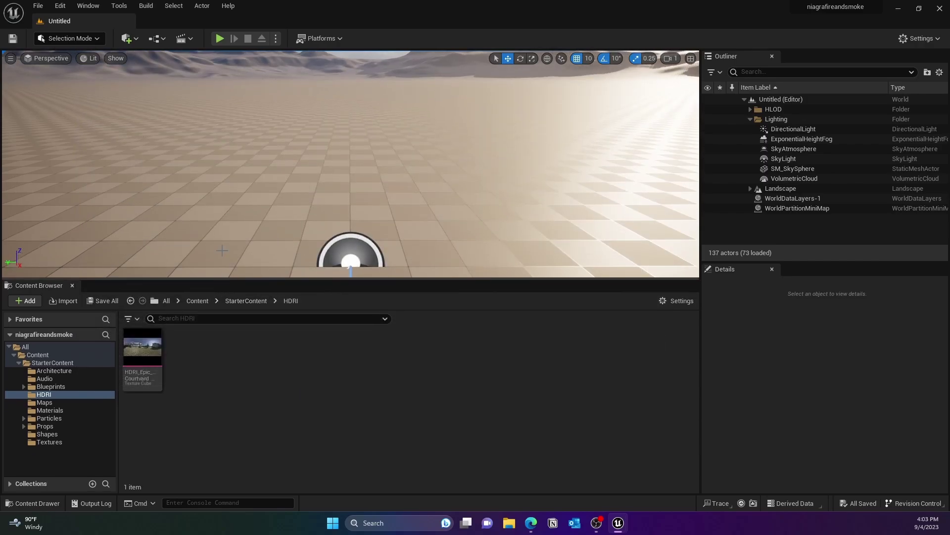
{"action": "left_click", "coordinate": [37, 6]}
{"action": "left_click", "coordinate": [49, 32]}
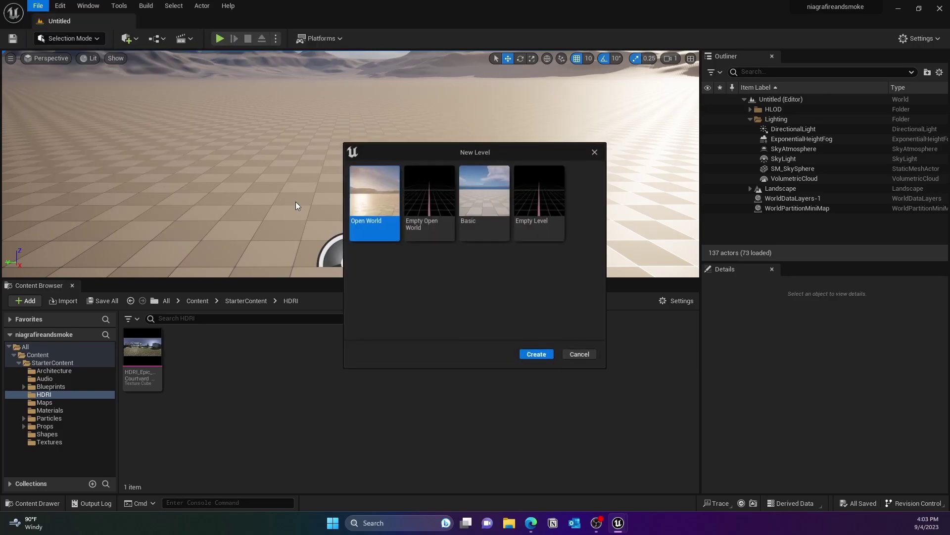
{"action": "left_click", "coordinate": [487, 210]}
{"action": "left_click", "coordinate": [537, 354]}
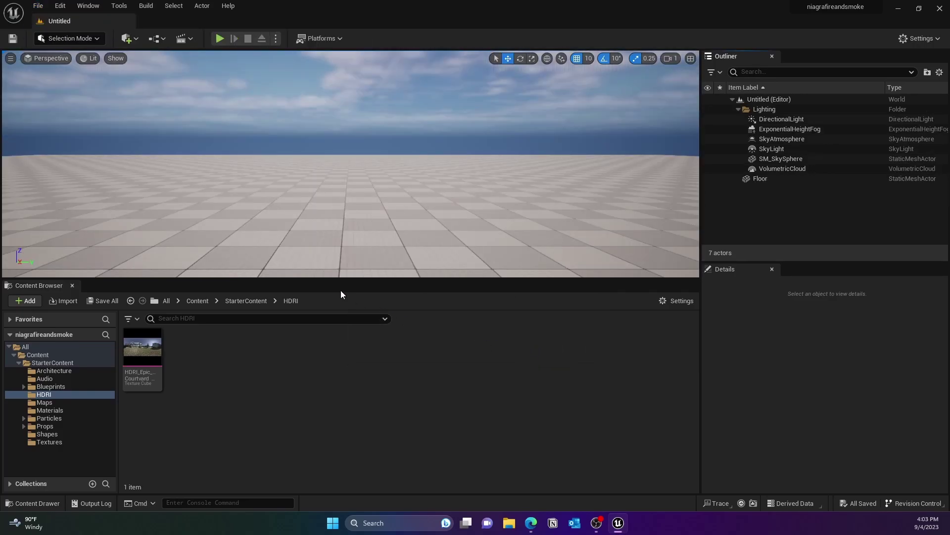
Create an empty Niagara system named NS_Blast in the Content folder.
{"action": "left_click", "coordinate": [38, 354]}
{"action": "left_click", "coordinate": [19, 362]}
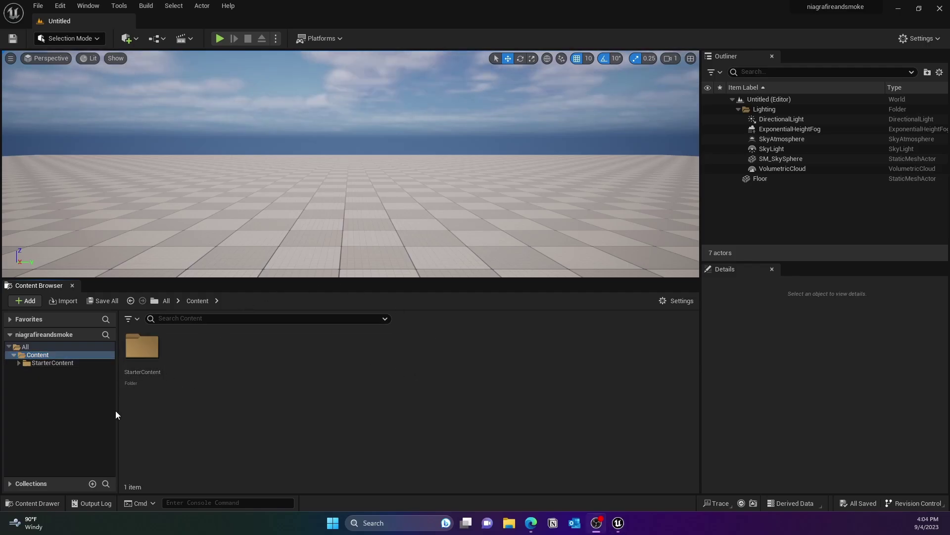
{"action": "right_click", "coordinate": [302, 364]}
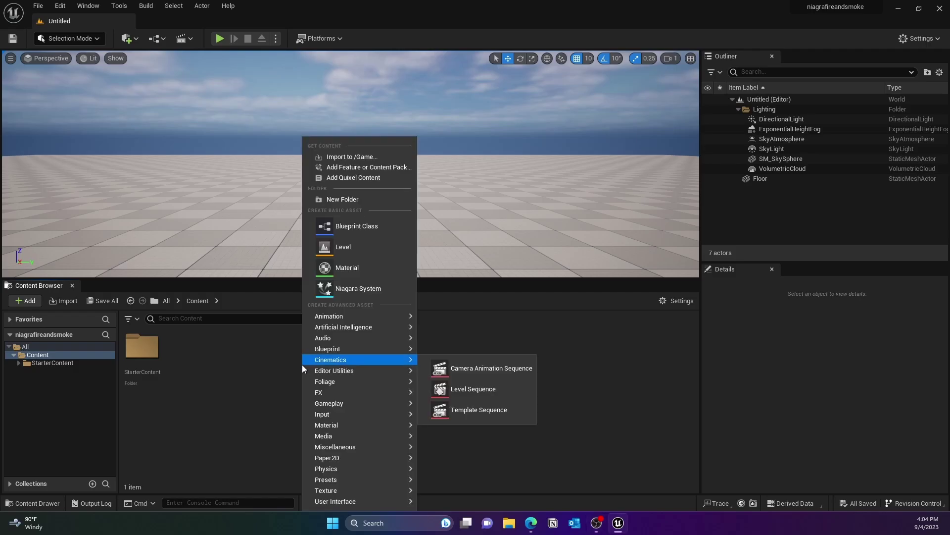
{"action": "left_click", "coordinate": [376, 288]}
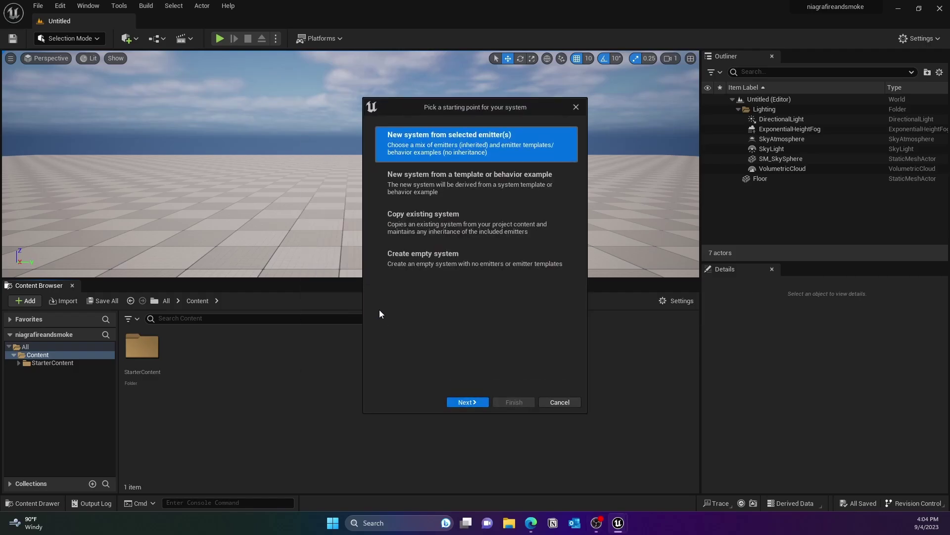
{"action": "left_click", "coordinate": [430, 257]}
{"action": "left_click", "coordinate": [524, 402]}
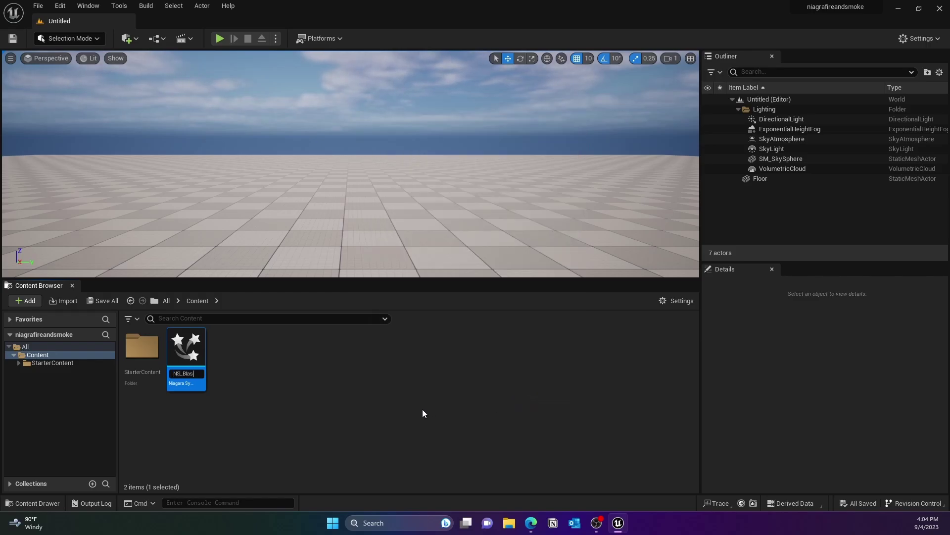
{"action": "key", "text": "Return"}
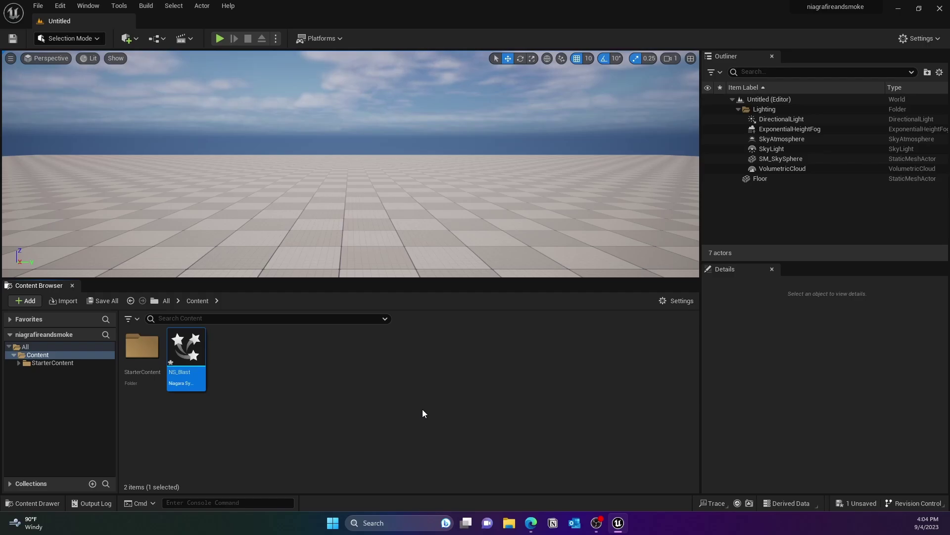
Open NS_Blast, dock its editor next to the level, and enlarge the preview and system overview areas.
{"action": "double_click", "coordinate": [190, 357]}
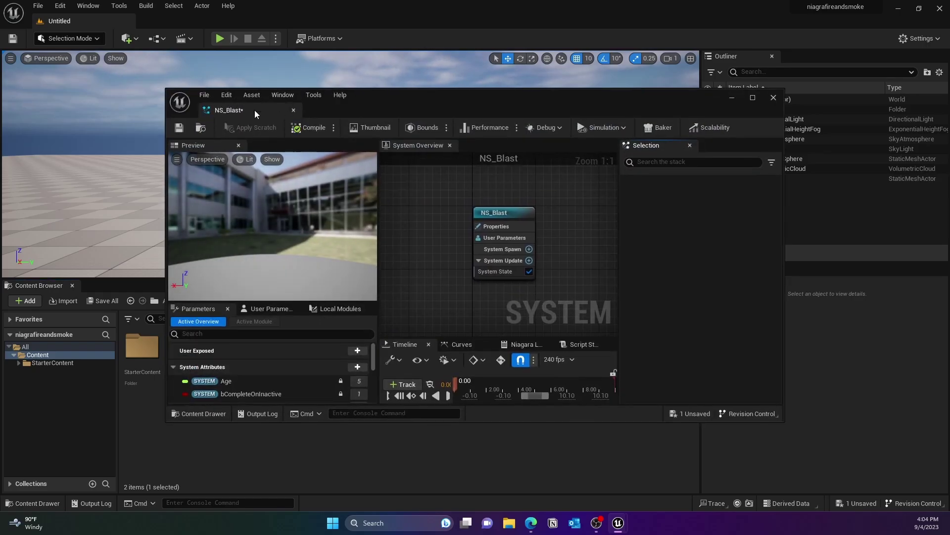
{"action": "left_click_drag", "start_coordinate": [255, 110], "coordinate": [196, 17]}
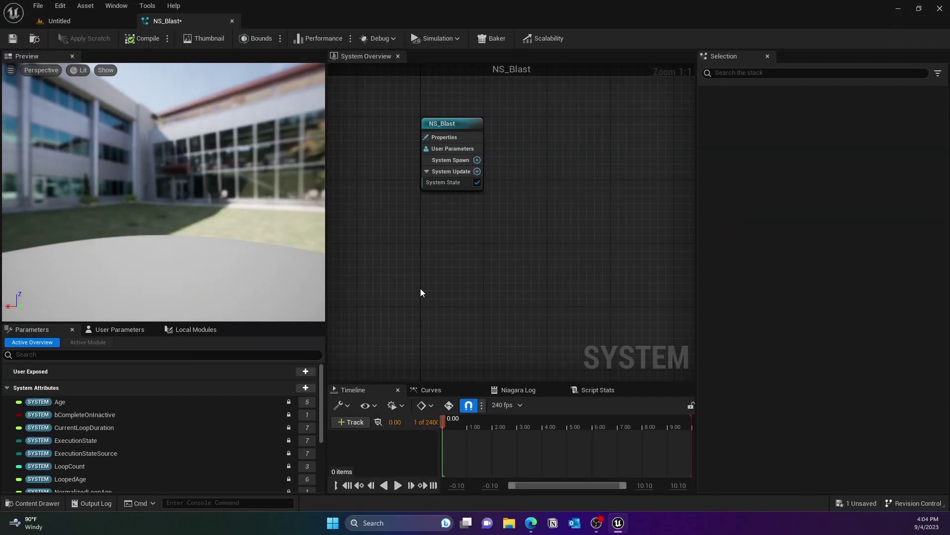
{"action": "left_click_drag", "start_coordinate": [327, 244], "coordinate": [429, 245]}
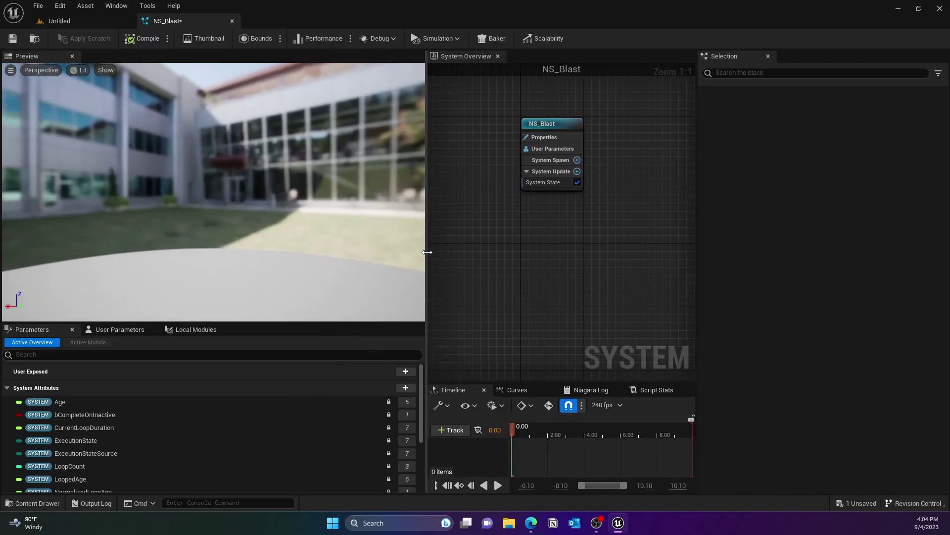
{"action": "right_click_drag", "start_coordinate": [602, 106], "coordinate": [553, 135]}
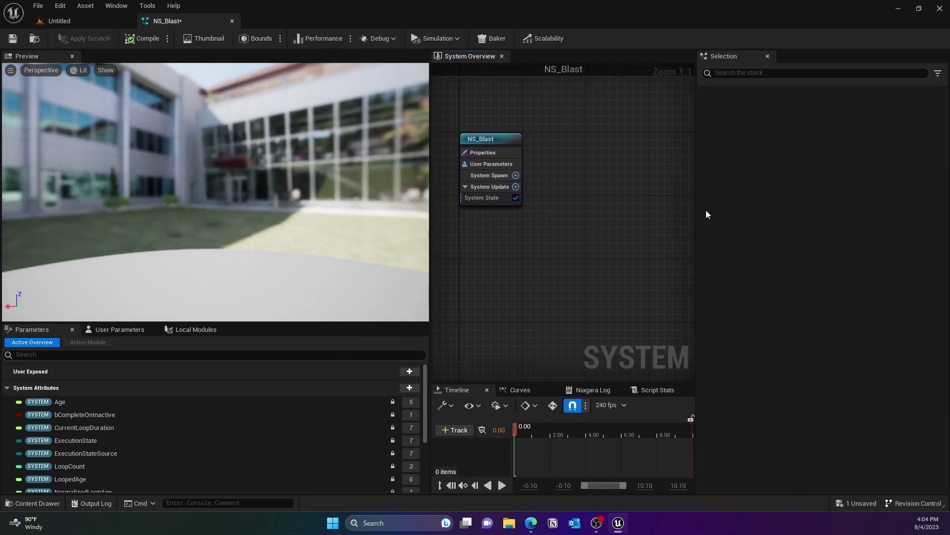
{"action": "left_click_drag", "start_coordinate": [694, 213], "coordinate": [821, 216]}
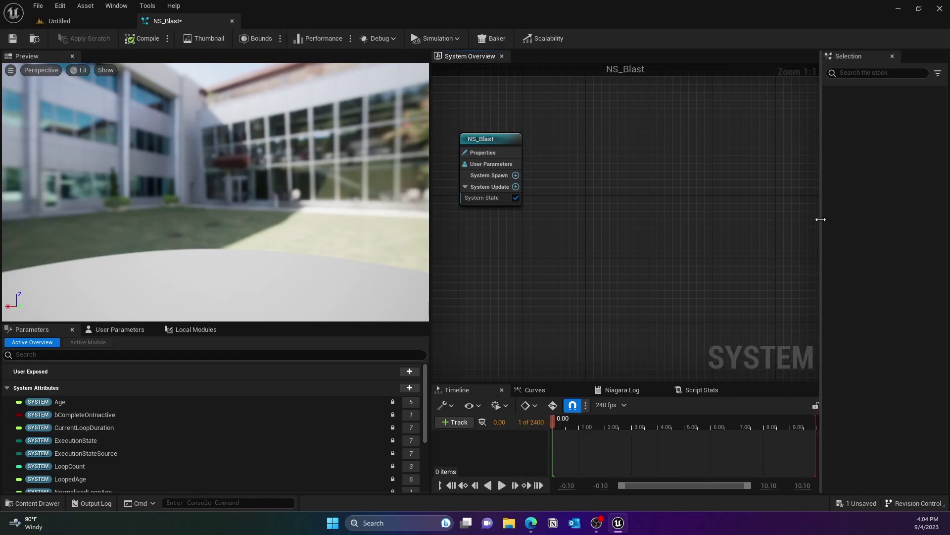
{"action": "right_click_drag", "start_coordinate": [598, 190], "coordinate": [644, 197]}
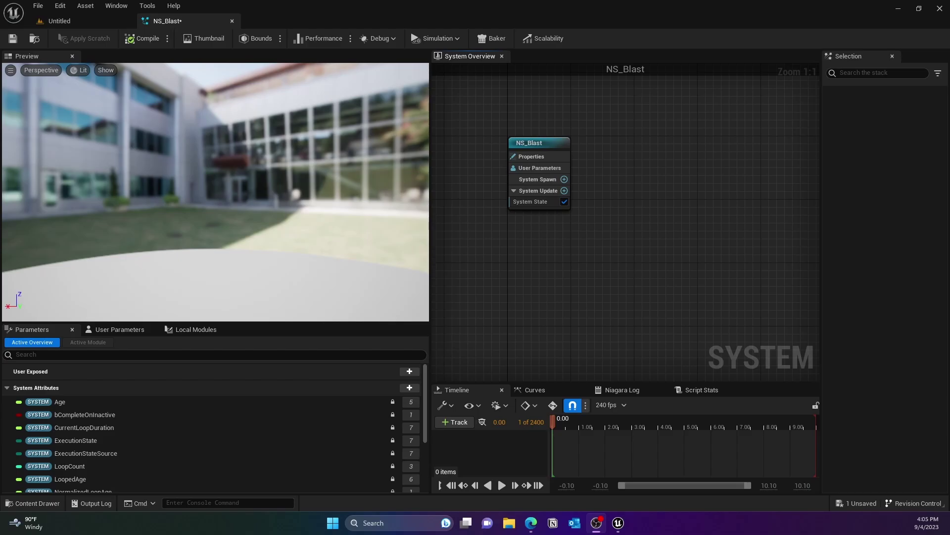
Add an emitter to the NS_Blast system from the Confetti Burst template.
{"action": "right_click", "coordinate": [646, 162]}
{"action": "left_click", "coordinate": [682, 185]}
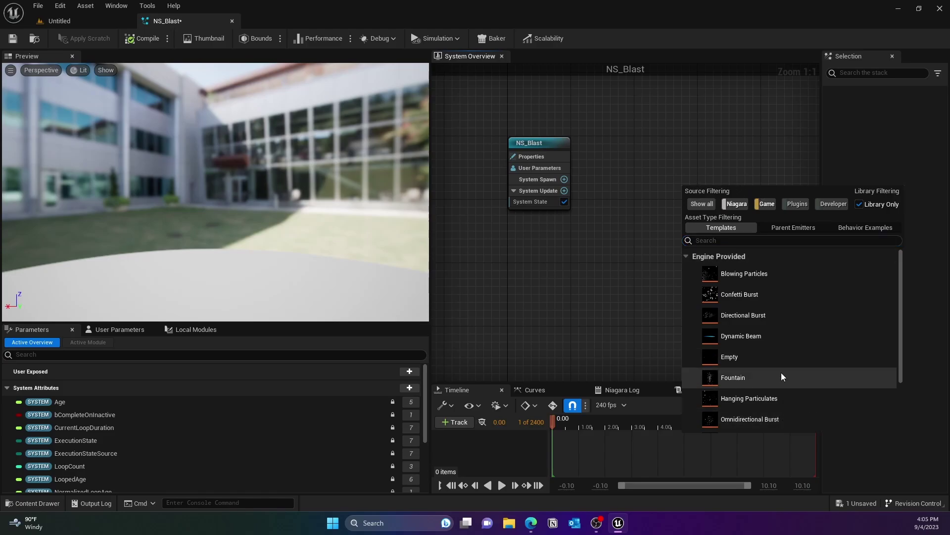
{"action": "left_click", "coordinate": [754, 301]}
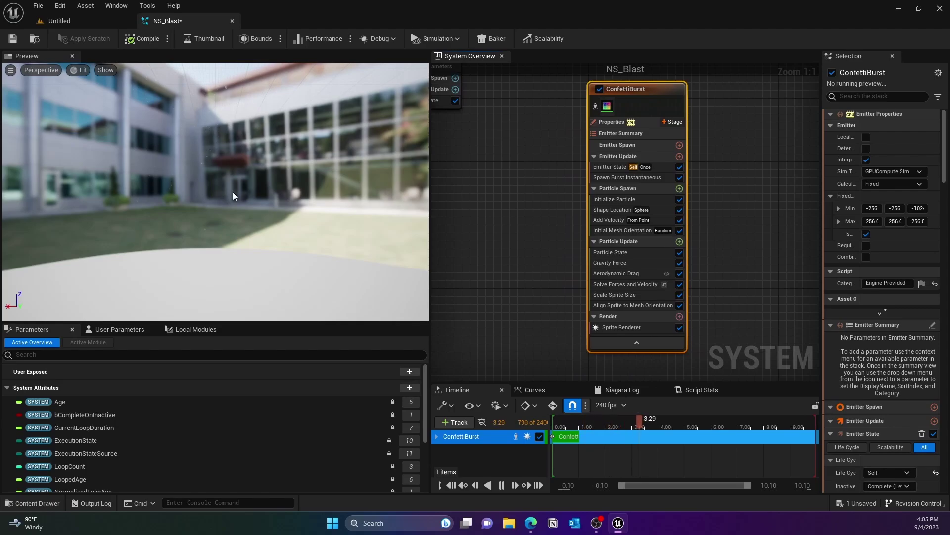
Set the minimum and maximum uniform sprite size in ConfettiBurst's Initialize Particle module to 12, widening the details area for editing.
{"action": "left_click", "coordinate": [646, 200]}
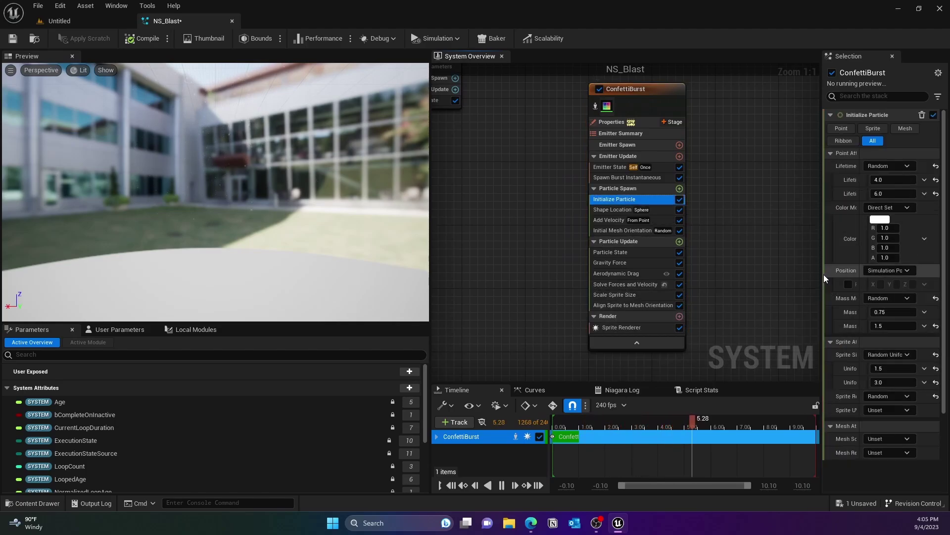
{"action": "left_click_drag", "start_coordinate": [821, 274], "coordinate": [716, 275]}
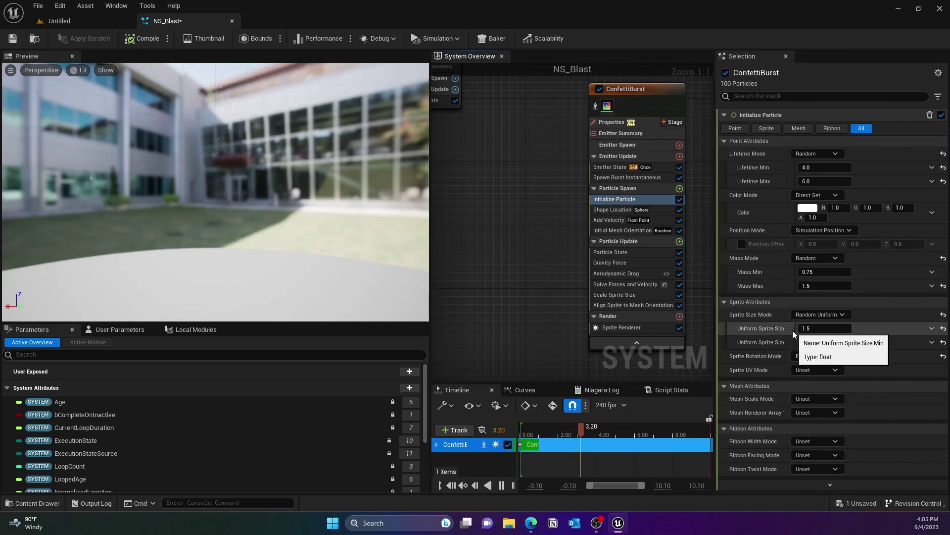
{"action": "left_click", "coordinate": [808, 329]}
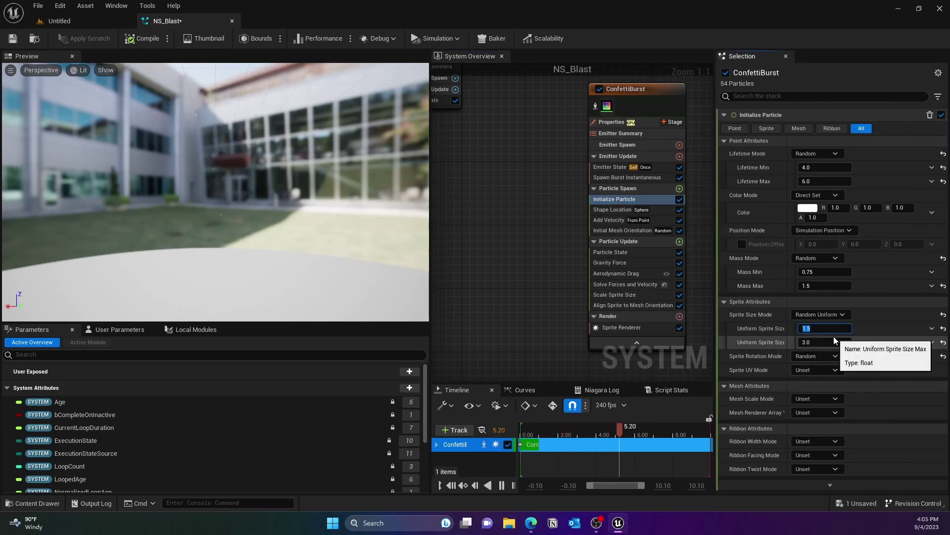
{"action": "type", "text": "12"}
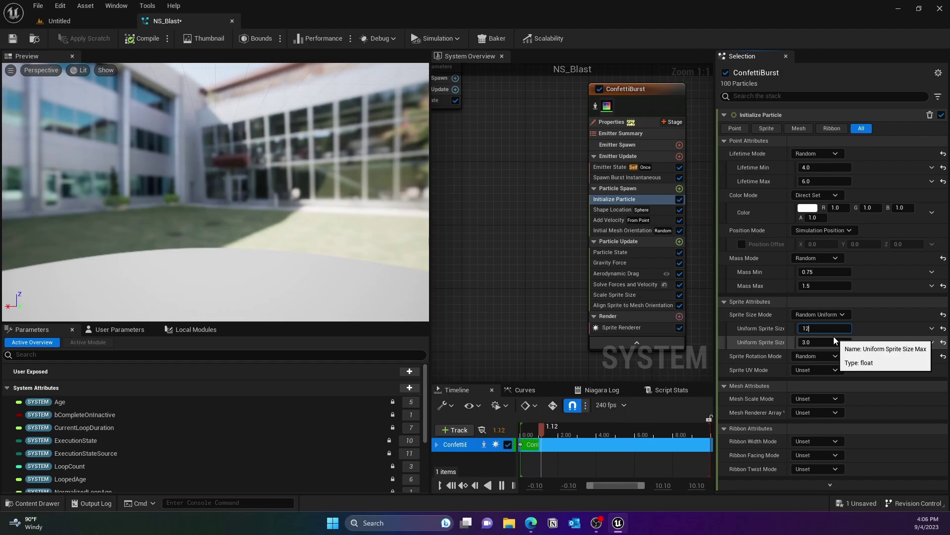
{"action": "left_click", "coordinate": [823, 342]}
{"action": "type", "text": "12"}
{"action": "key", "text": "Return"}
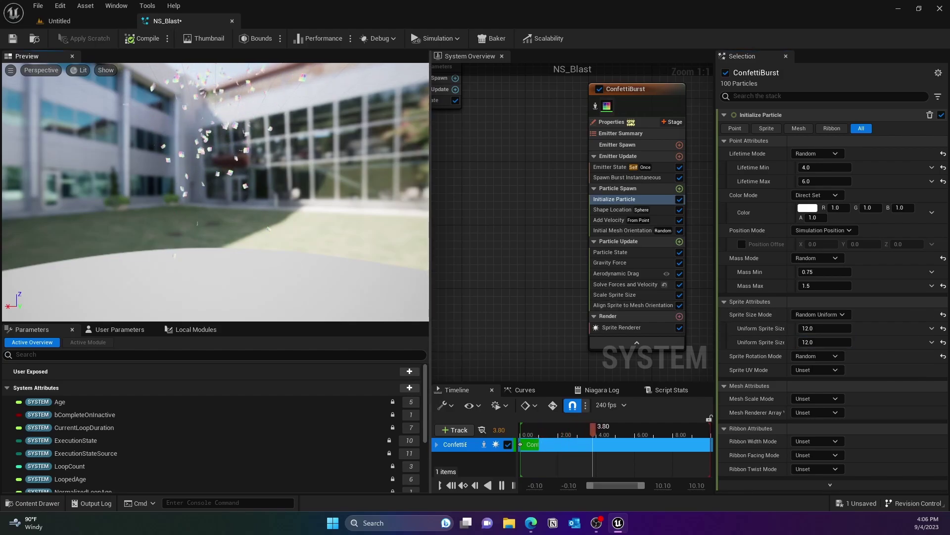
{"action": "left_click", "coordinate": [245, 120]}
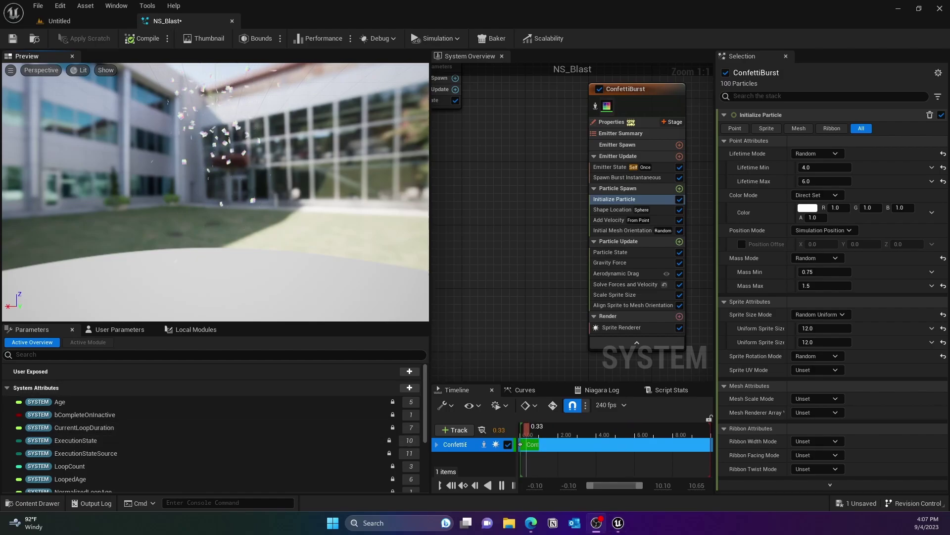
Drive the first Aerodynamic Drag input with Float from Curve and set the curve's first key value to 0.
{"action": "right_click_drag", "start_coordinate": [489, 170], "coordinate": [507, 154]}
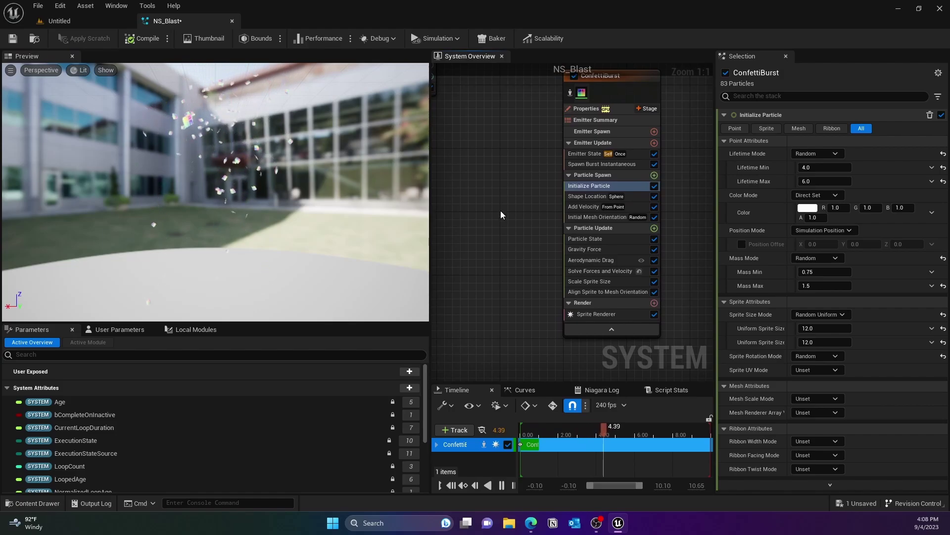
{"action": "left_click", "coordinate": [608, 260]}
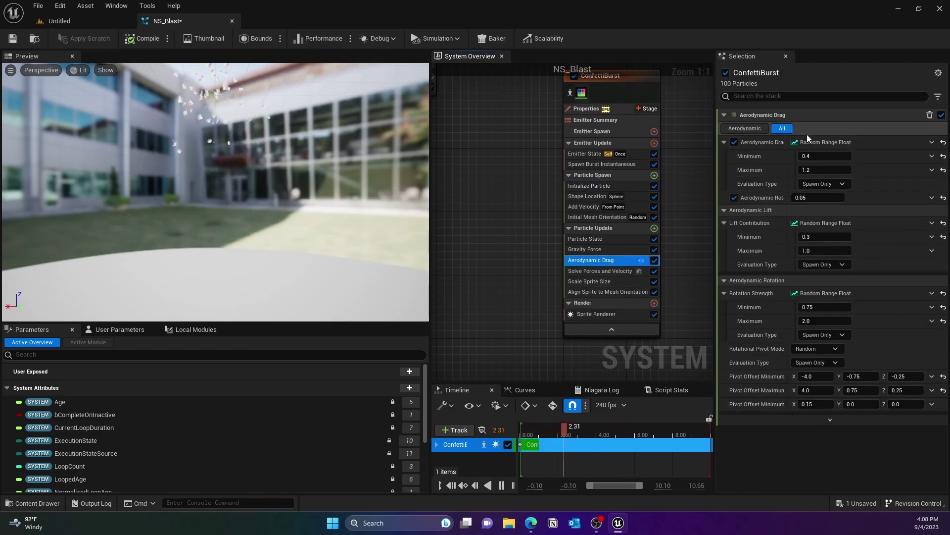
{"action": "left_click", "coordinate": [932, 142]}
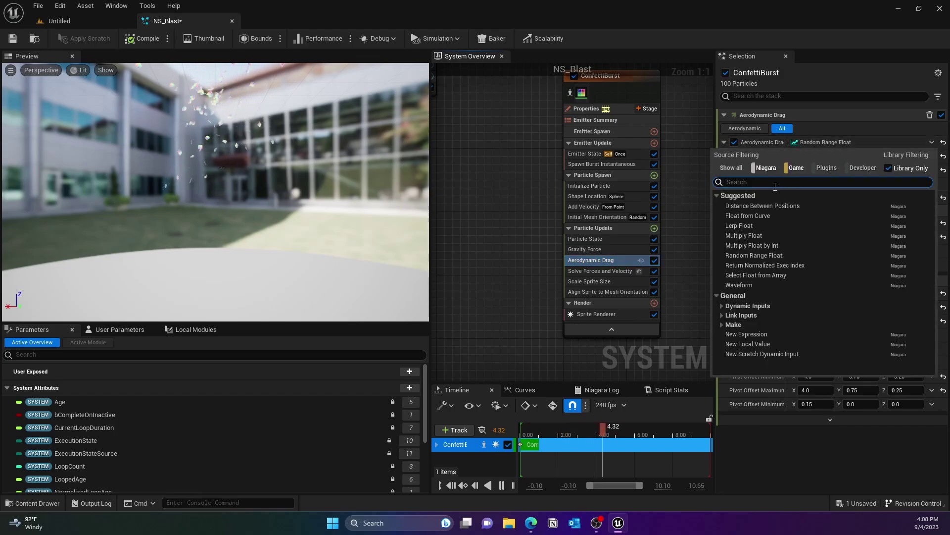
{"action": "left_click", "coordinate": [762, 218]}
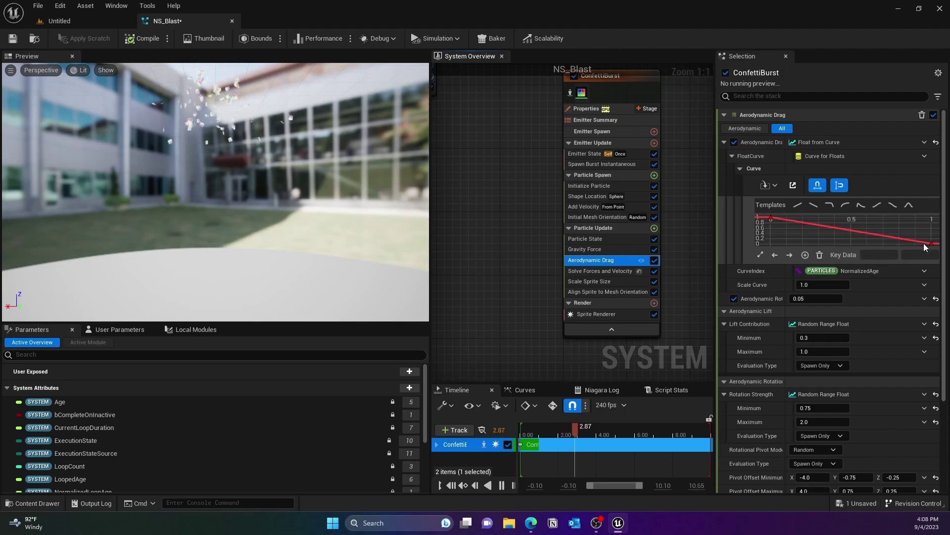
{"action": "left_click", "coordinate": [771, 218]}
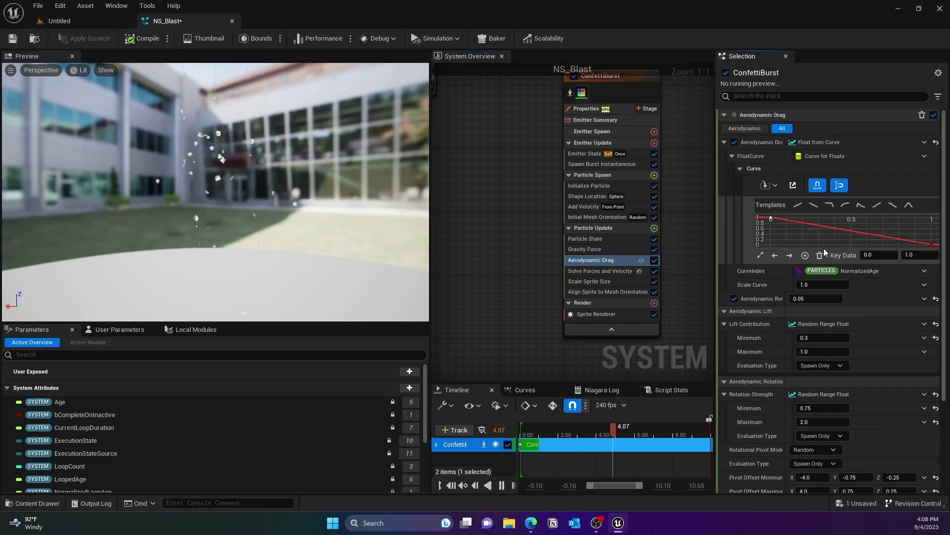
{"action": "left_click", "coordinate": [916, 255]}
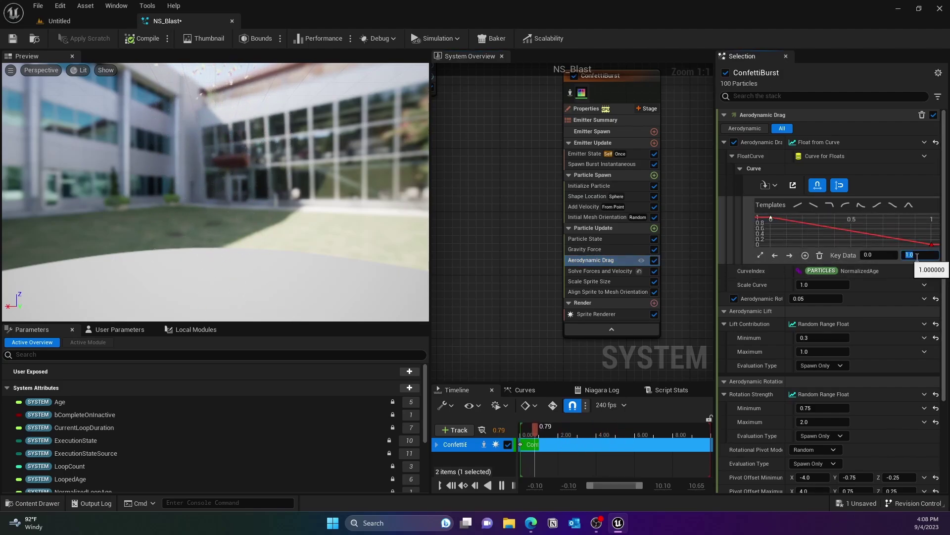
{"action": "type", "text": "0"}
{"action": "key", "text": "Return"}
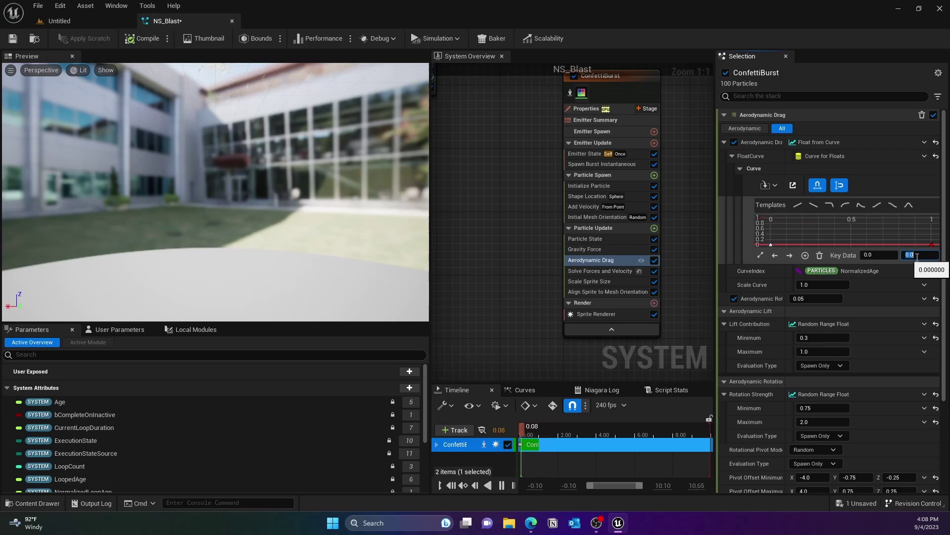
Add a key to the drag curve at time 0.2 with value 0.
{"action": "right_click", "coordinate": [838, 245]}
{"action": "left_click", "coordinate": [822, 265]}
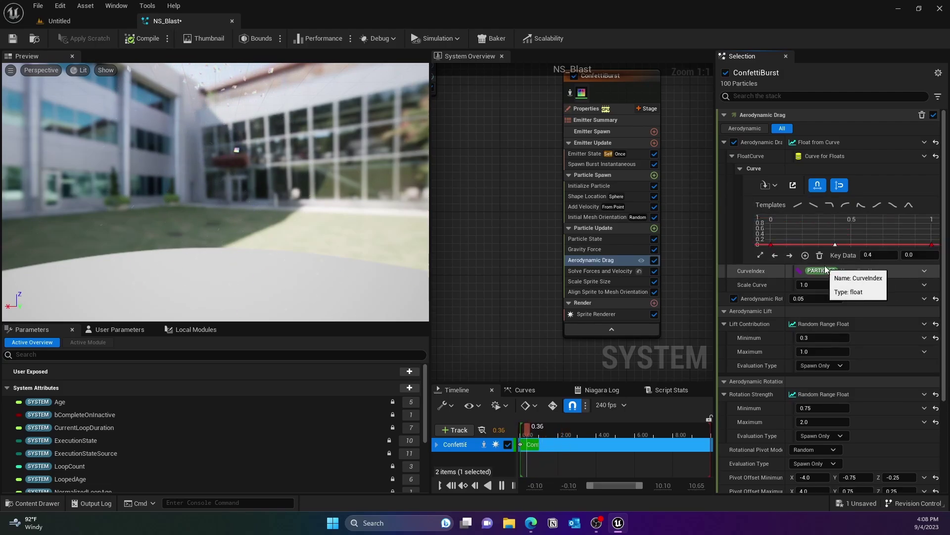
{"action": "left_click_drag", "start_coordinate": [836, 246], "coordinate": [804, 247]}
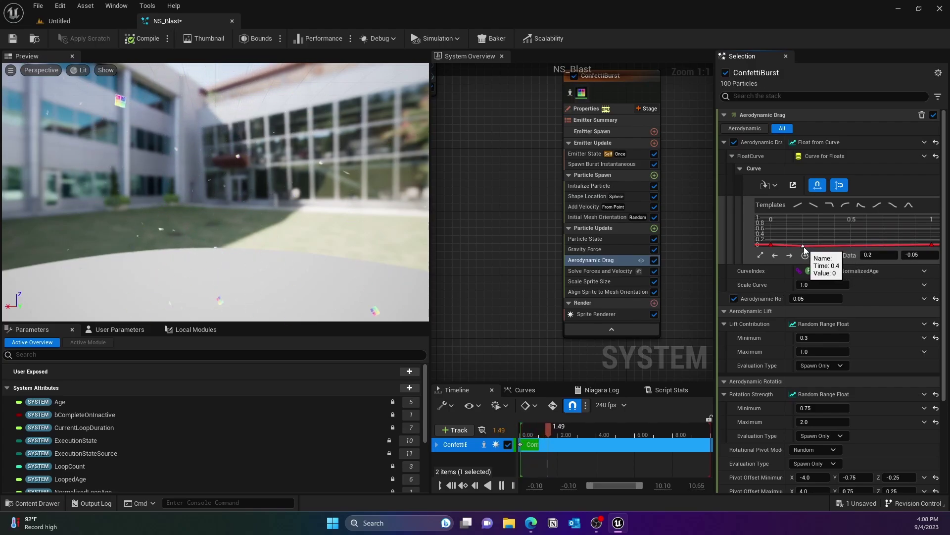
{"action": "left_click", "coordinate": [877, 255]}
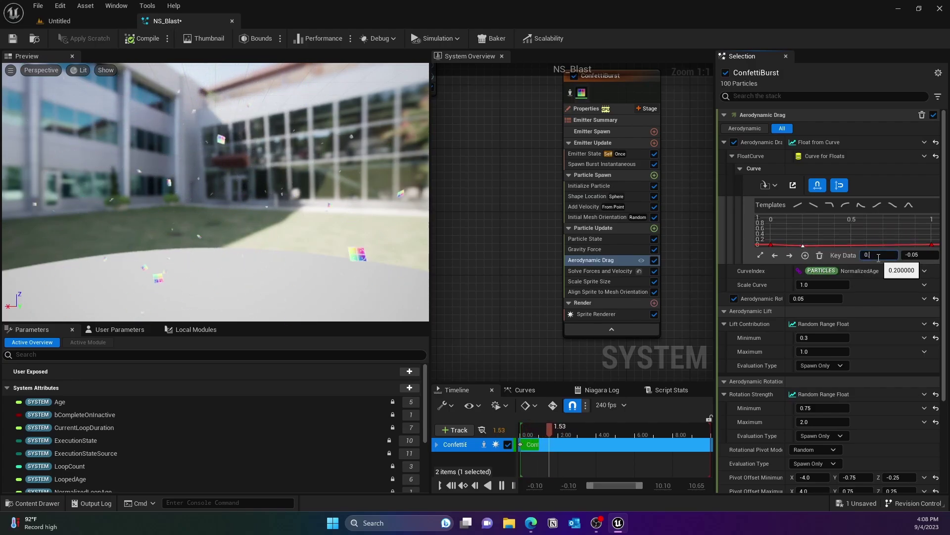
{"action": "left_click", "coordinate": [923, 260]}
{"action": "type", "text": "0"}
{"action": "key", "text": "Return"}
Set the value of the drag curve's last key, at time 1.0, to 1.
{"action": "left_click", "coordinate": [932, 244]}
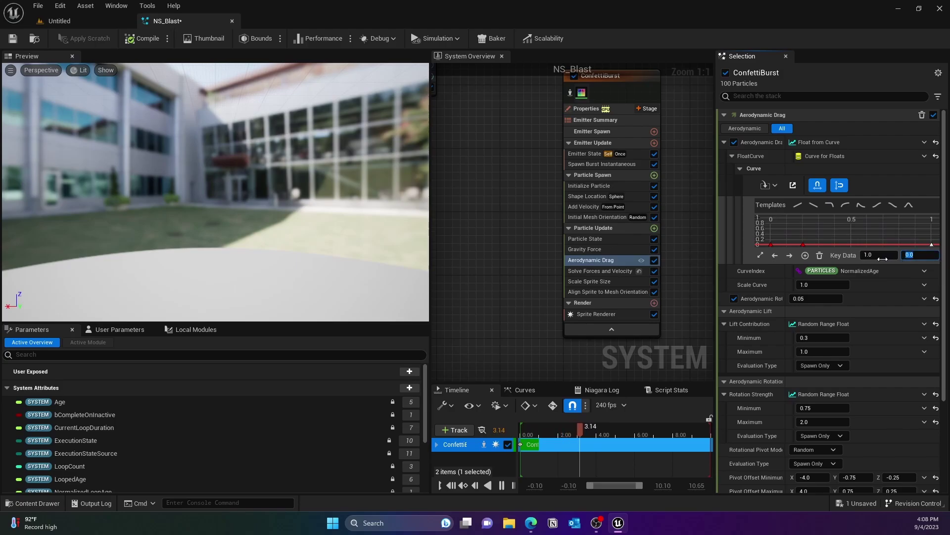
{"action": "left_click", "coordinate": [920, 255]}
{"action": "type", "text": "1"}
{"action": "key", "text": "Return"}
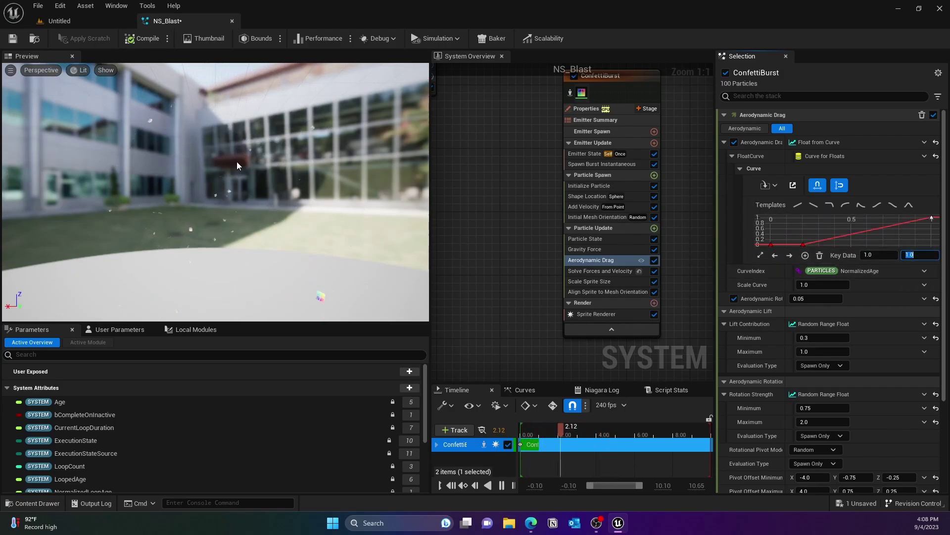
{"action": "left_click_drag", "start_coordinate": [249, 151], "coordinate": [245, 165]}
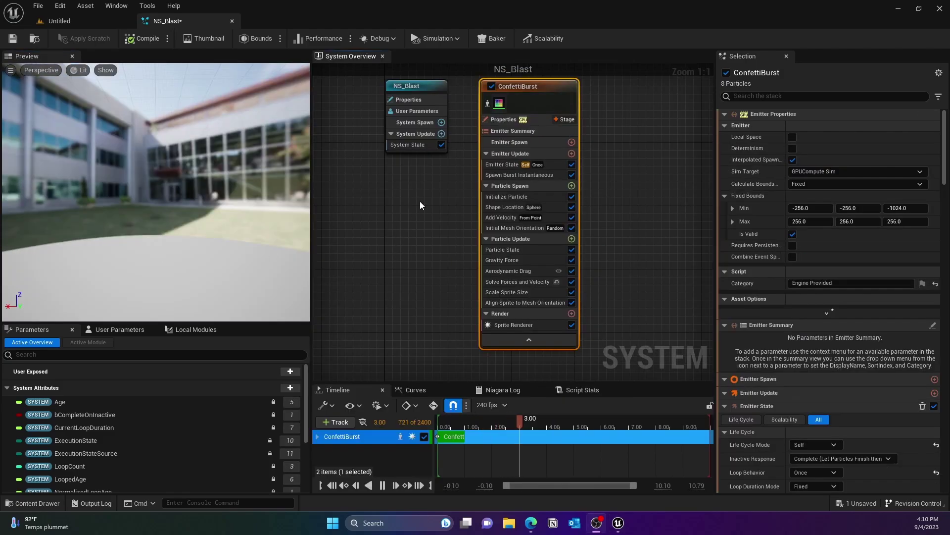
Add a Fluids Gas Source module to ConfettiBurst's Particle Update group.
{"action": "left_click", "coordinate": [571, 239]}
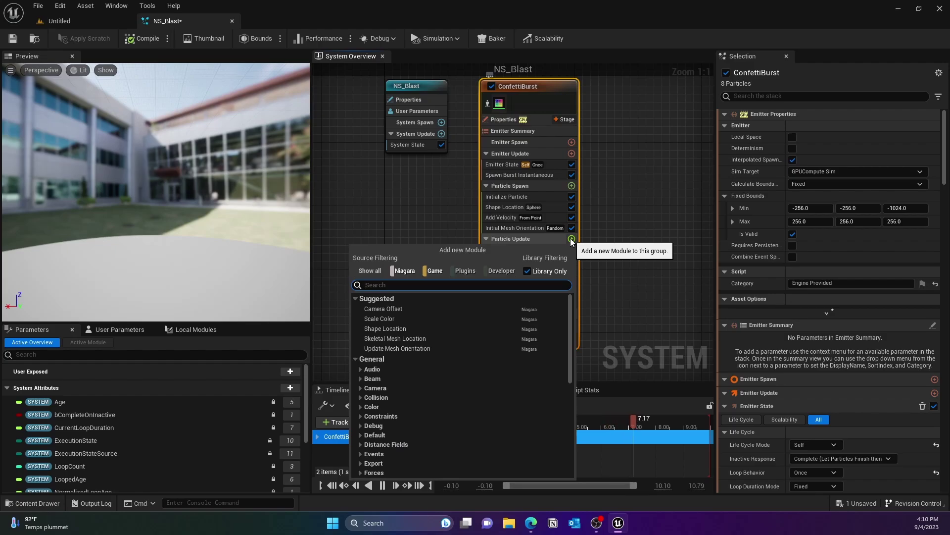
{"action": "type", "text": "fluid"}
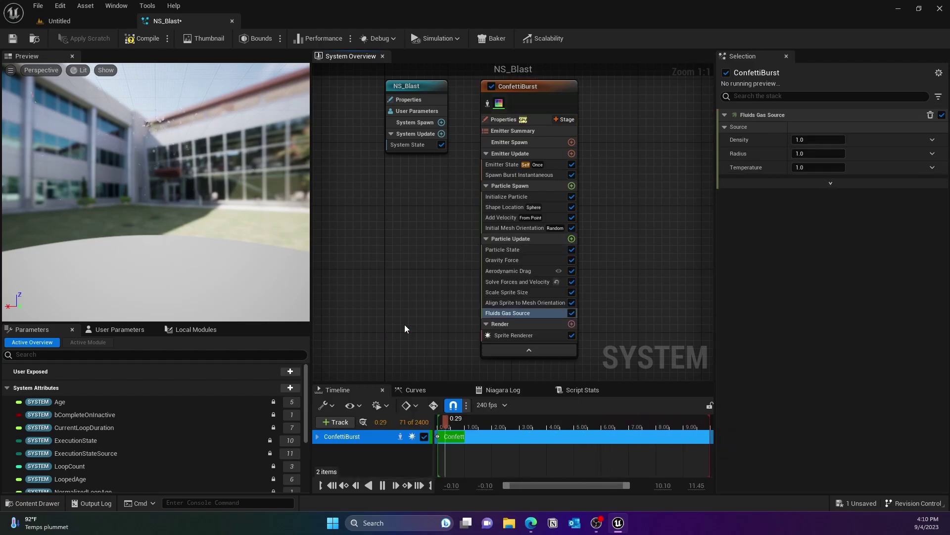
{"action": "left_click_drag", "start_coordinate": [176, 132], "coordinate": [193, 158]}
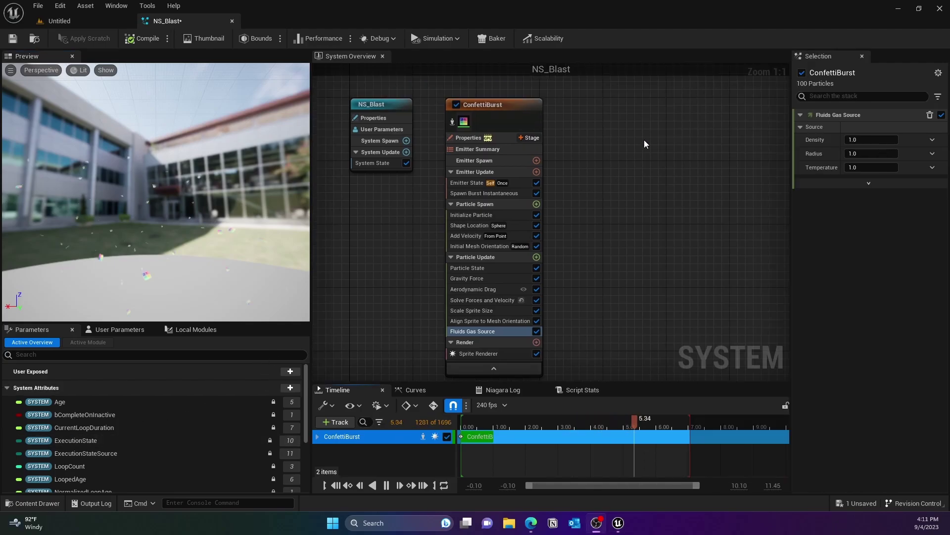
Add the Grid 3D Gas Master Emitter from the parent emitters to NS_Blast, with the library-only filter turned off.
{"action": "right_click", "coordinate": [645, 143]}
{"action": "left_click", "coordinate": [676, 159]}
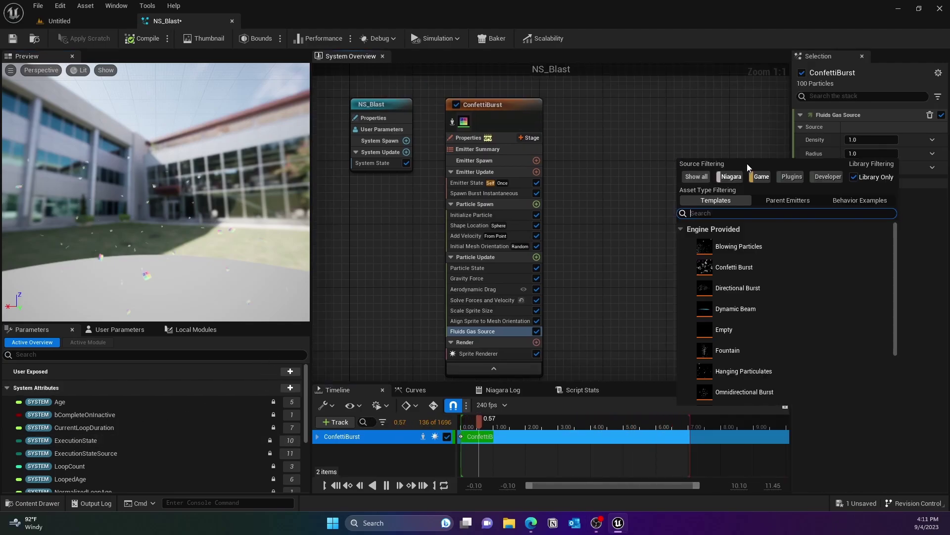
{"action": "left_click", "coordinate": [725, 177]}
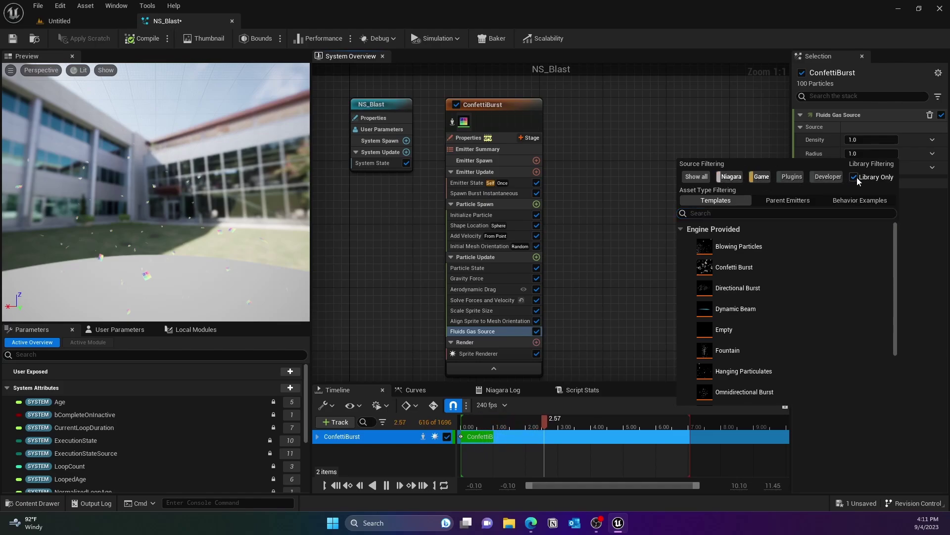
{"action": "left_click", "coordinate": [854, 177]}
{"action": "left_click", "coordinate": [787, 201]}
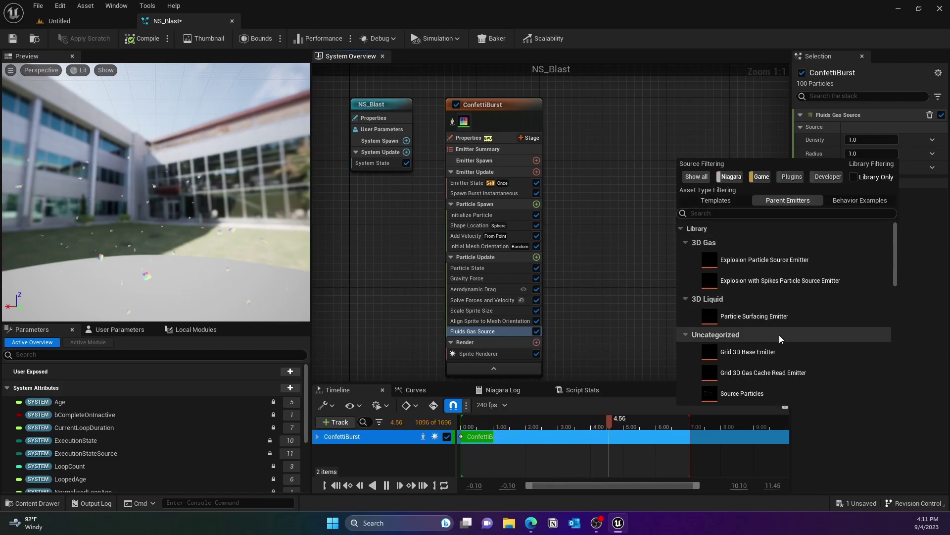
{"action": "scroll", "coordinate": [809, 342], "scroll_direction": "down", "scroll_amount": 5}
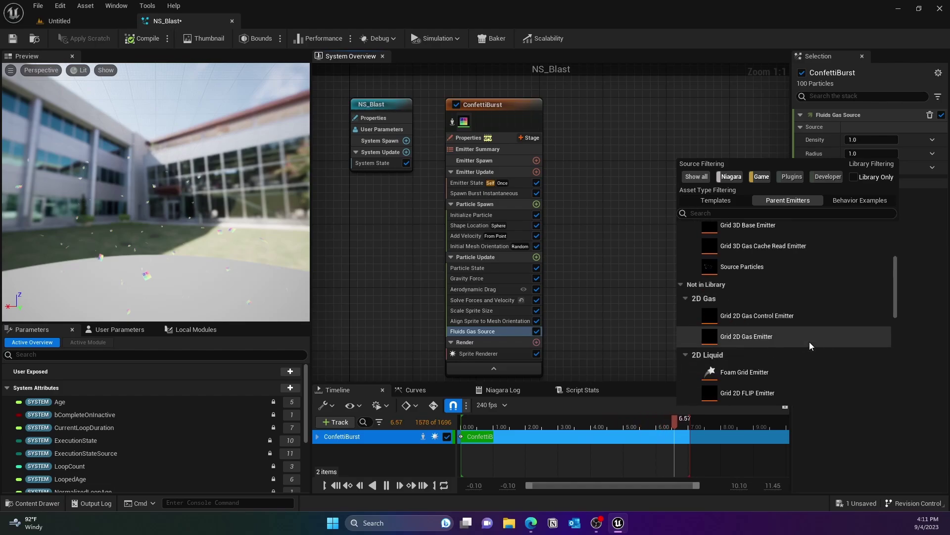
{"action": "scroll", "coordinate": [809, 345], "scroll_direction": "down", "scroll_amount": 6}
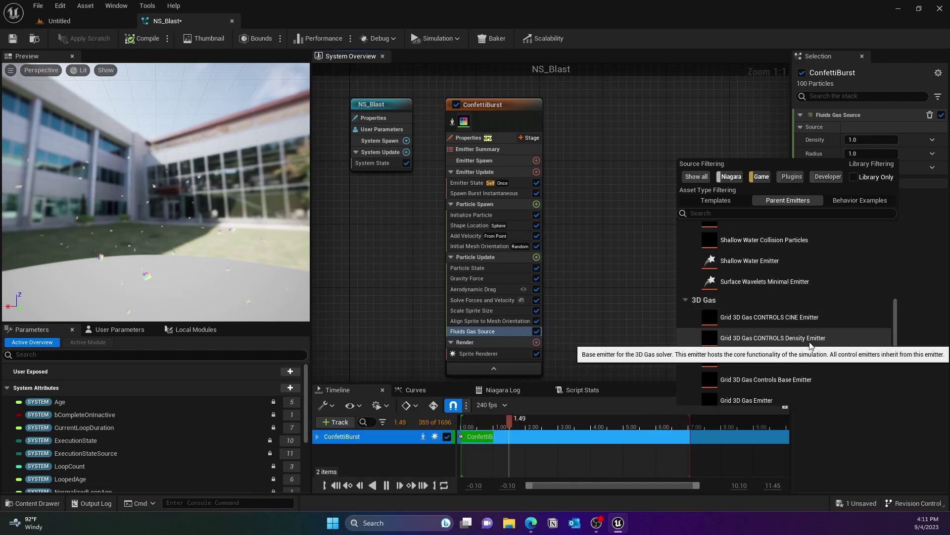
{"action": "scroll", "coordinate": [811, 346], "scroll_direction": "down", "scroll_amount": 2}
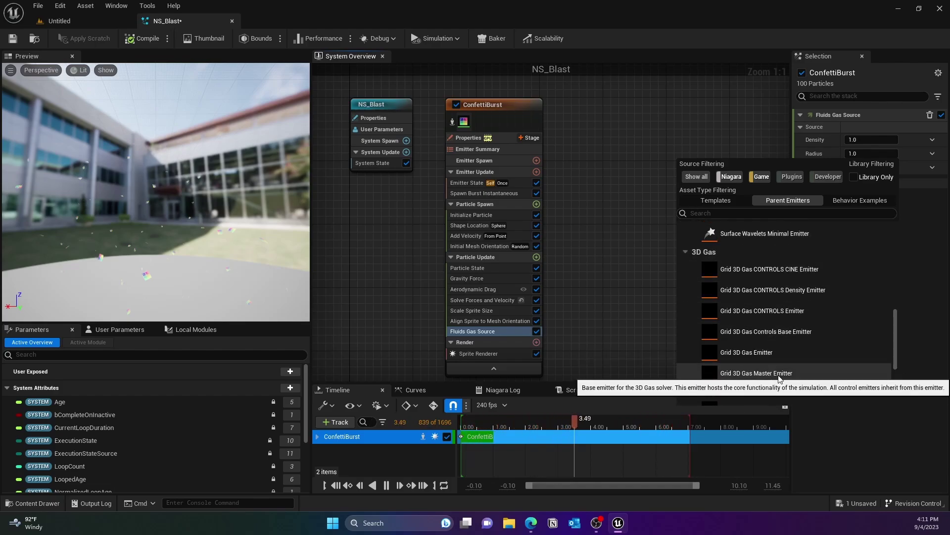
{"action": "left_click", "coordinate": [809, 379]}
{"action": "double_click", "coordinate": [804, 374]}
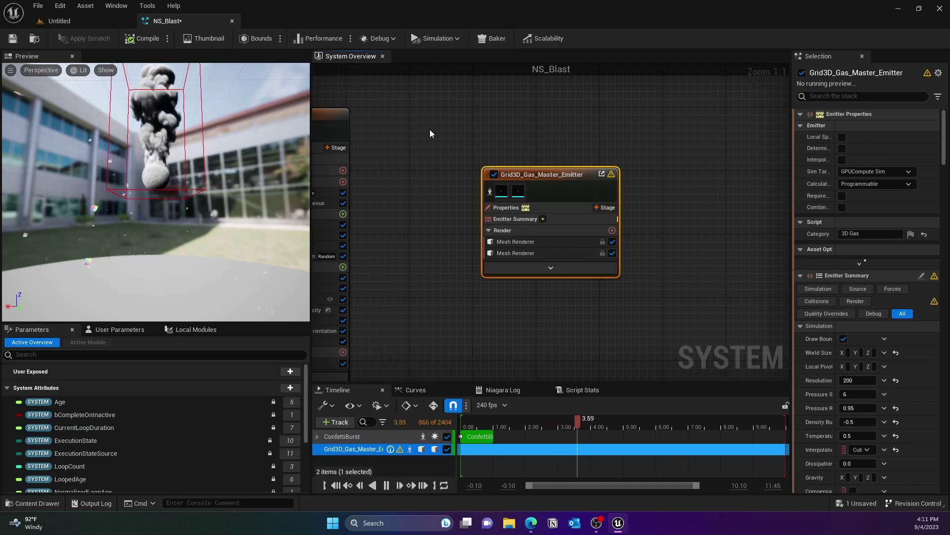
Expand the Grid3D_Gas_Master_Emitter node to its full module stack and move it closer to ConfettiBurst.
{"action": "left_click_drag", "start_coordinate": [188, 141], "coordinate": [191, 170]}
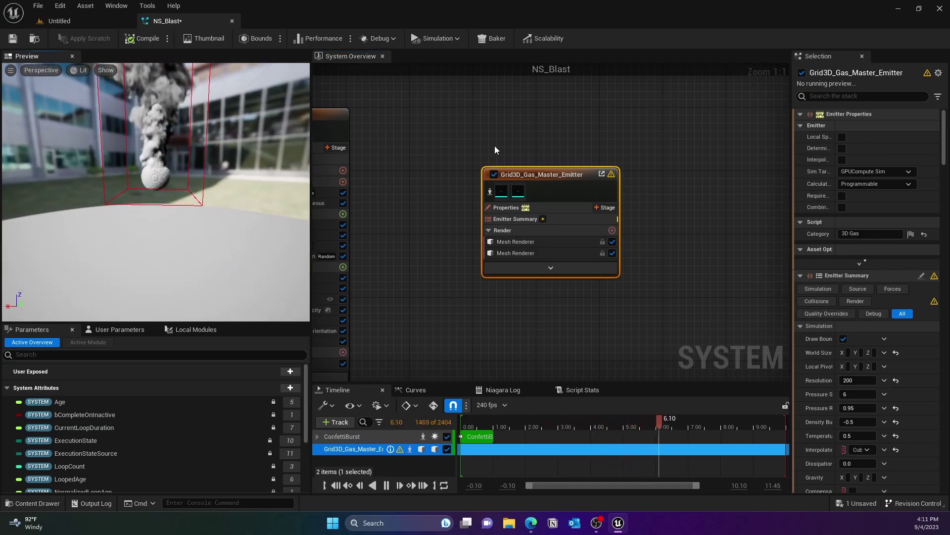
{"action": "left_click", "coordinate": [557, 269]}
{"action": "left_click_drag", "start_coordinate": [547, 174], "coordinate": [483, 115]}
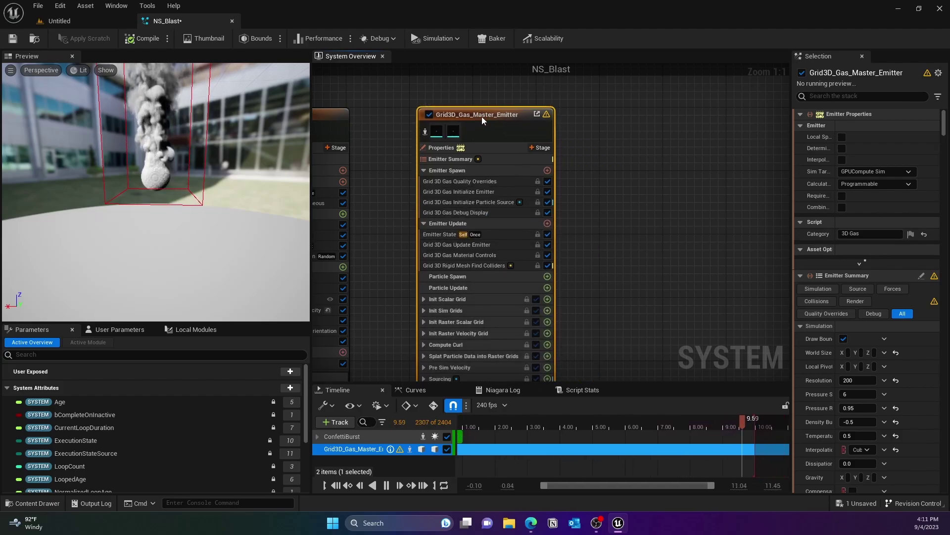
Expand the gas emitter's Sourcing stage and widen the details area so its property names and values are readable.
{"action": "right_click_drag", "start_coordinate": [642, 237], "coordinate": [641, 174]}
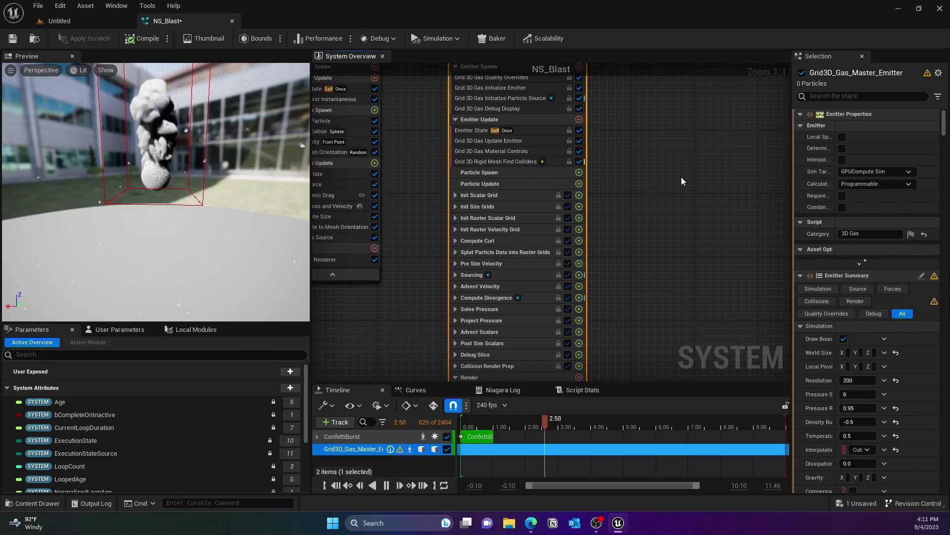
{"action": "left_click", "coordinate": [455, 274]}
{"action": "right_click_drag", "start_coordinate": [705, 274], "coordinate": [669, 237]}
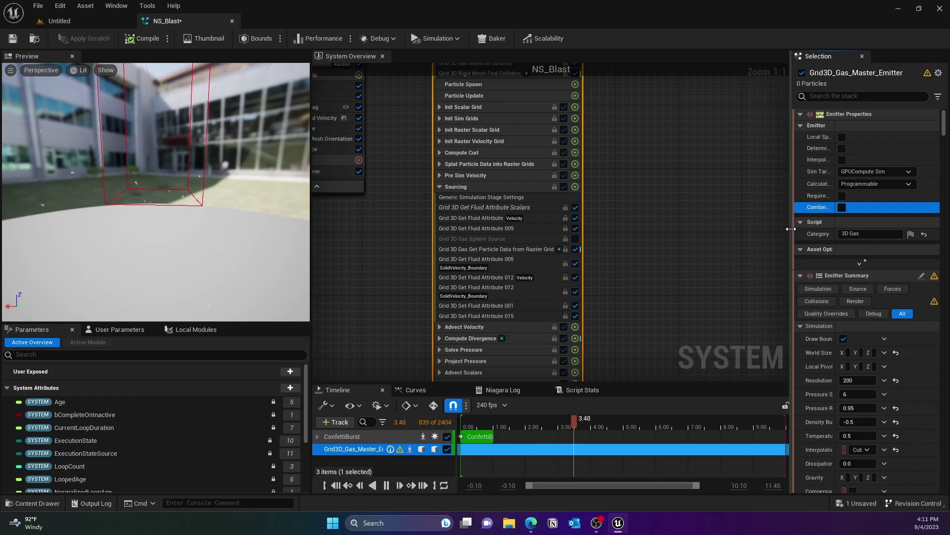
{"action": "left_click_drag", "start_coordinate": [789, 228], "coordinate": [708, 228]}
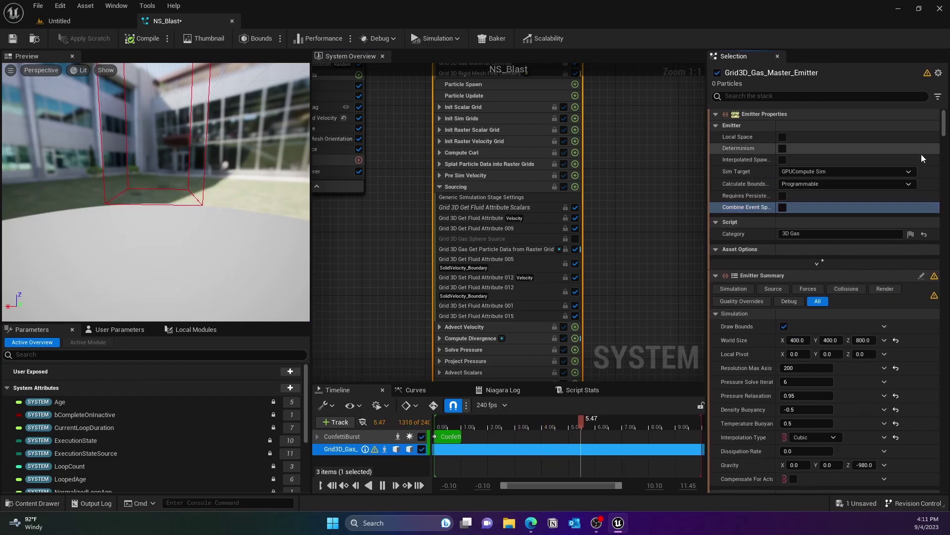
{"action": "key", "text": "Home"}
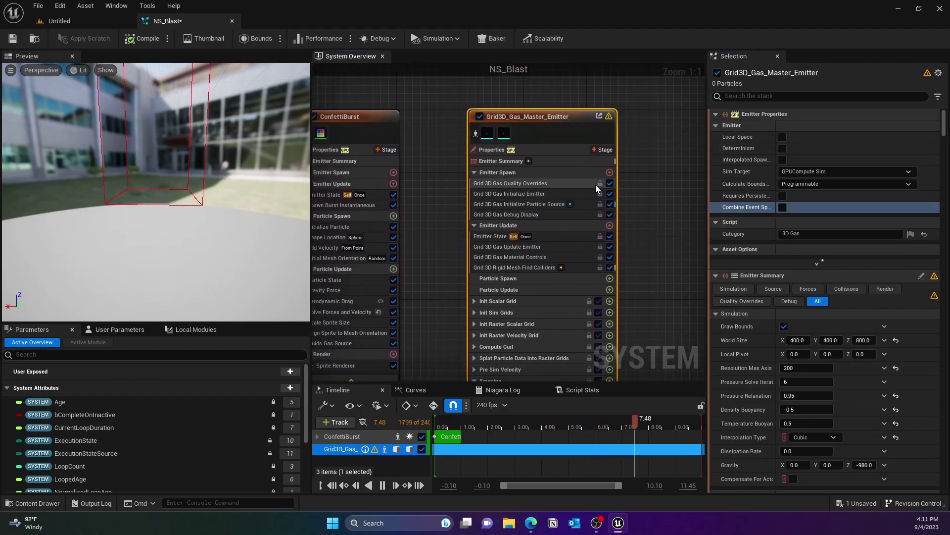
Enable Read Particle Source in the gas emitter's summary and set its Particle Reader emitter name to ConfettiBurst.
{"action": "left_click", "coordinate": [494, 162]}
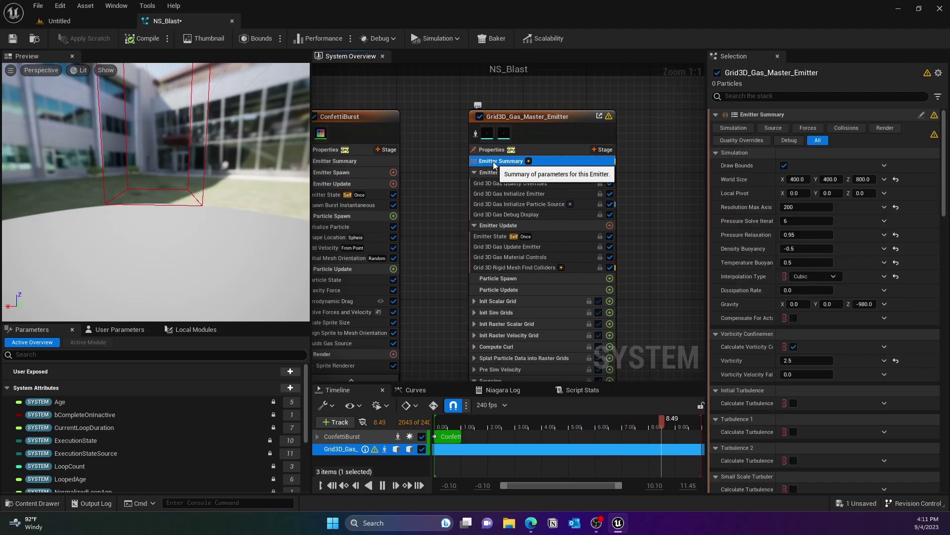
{"action": "left_click", "coordinate": [773, 129]}
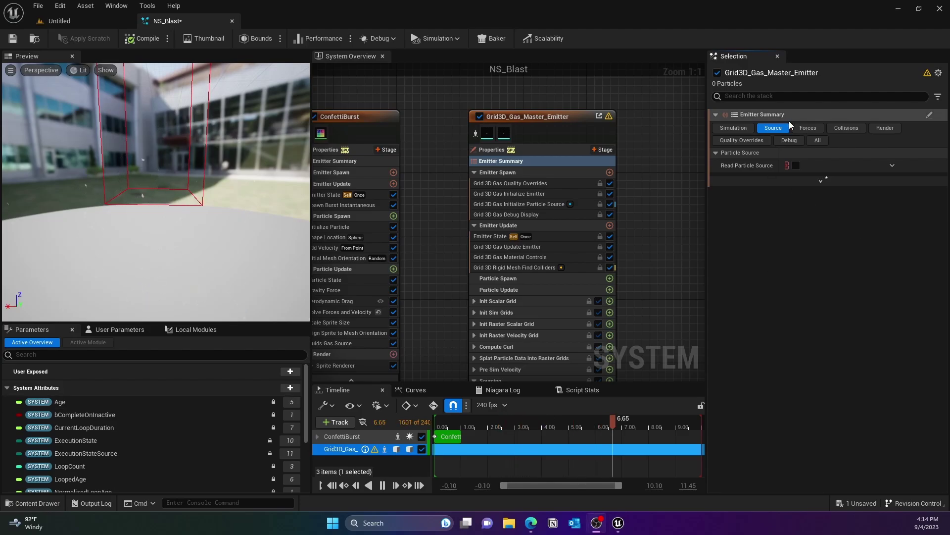
{"action": "left_click", "coordinate": [797, 165]}
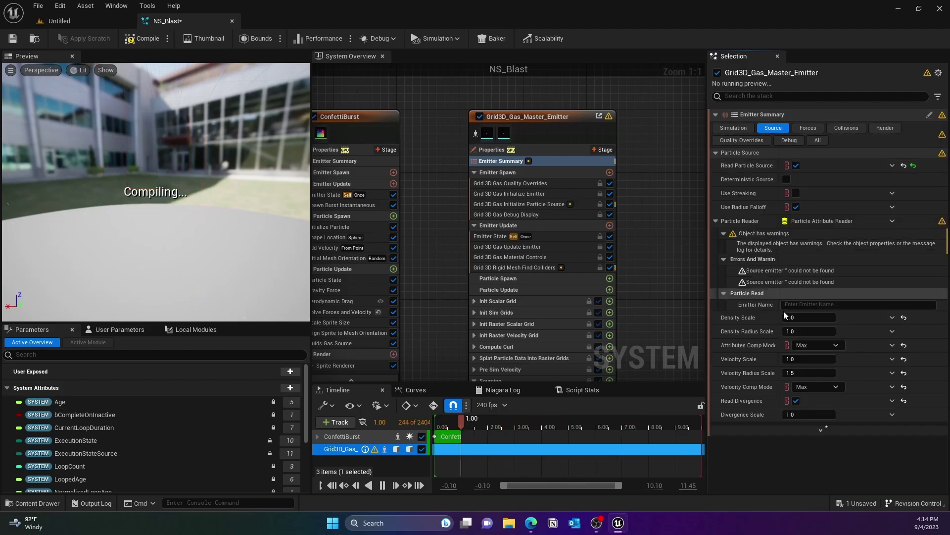
{"action": "left_click", "coordinate": [814, 304]}
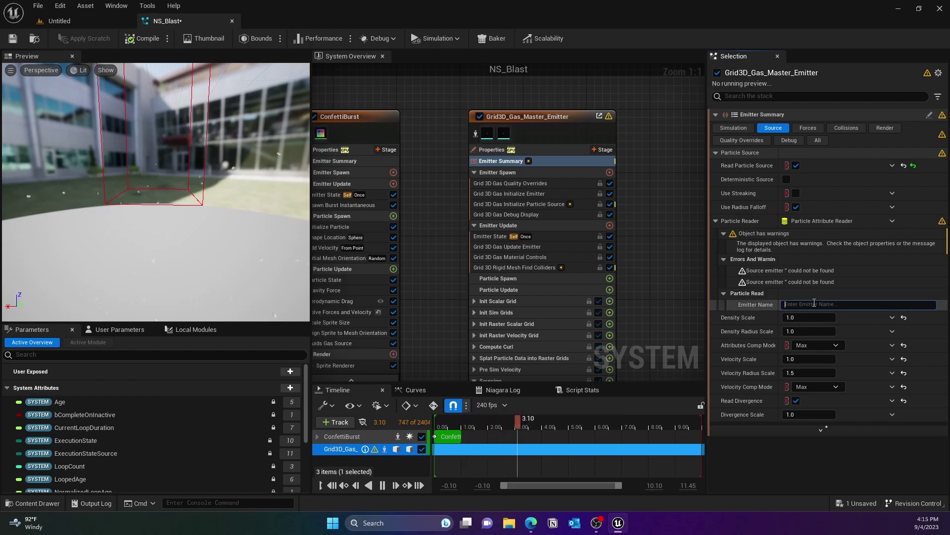
{"action": "type", "text": "conf"}
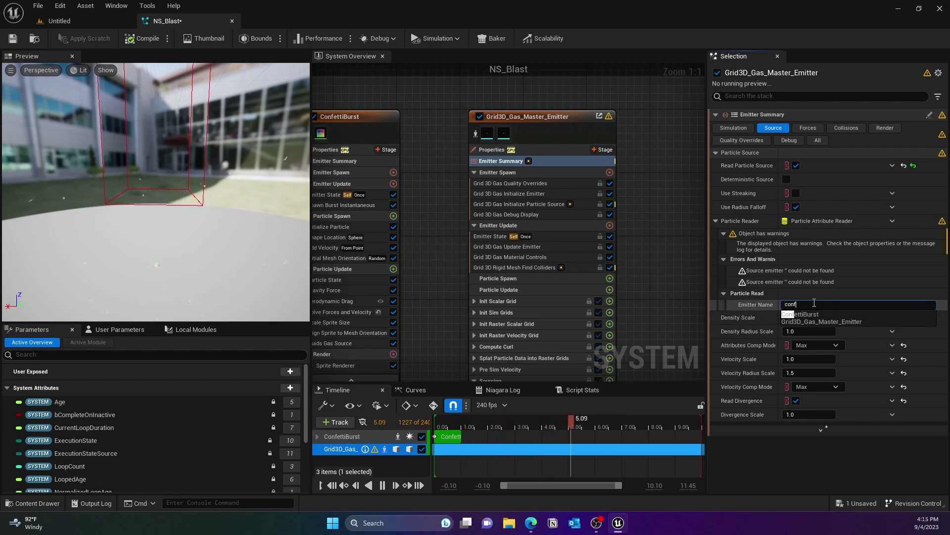
{"action": "left_click", "coordinate": [821, 315]}
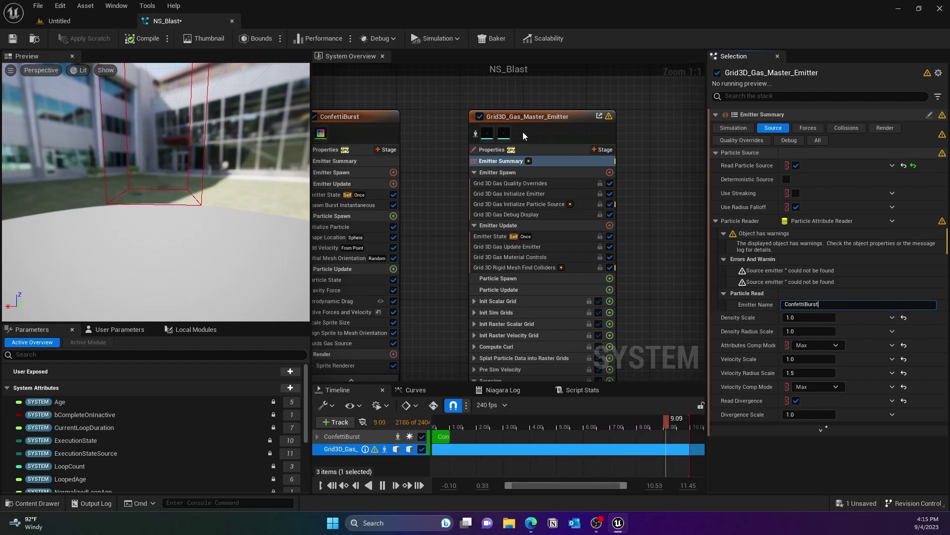
Drive the Radius of ConfettiBurst's Fluids Gas Source module with a Float from Curve input.
{"action": "scroll", "coordinate": [525, 129], "scroll_direction": "down", "scroll_amount": 3}
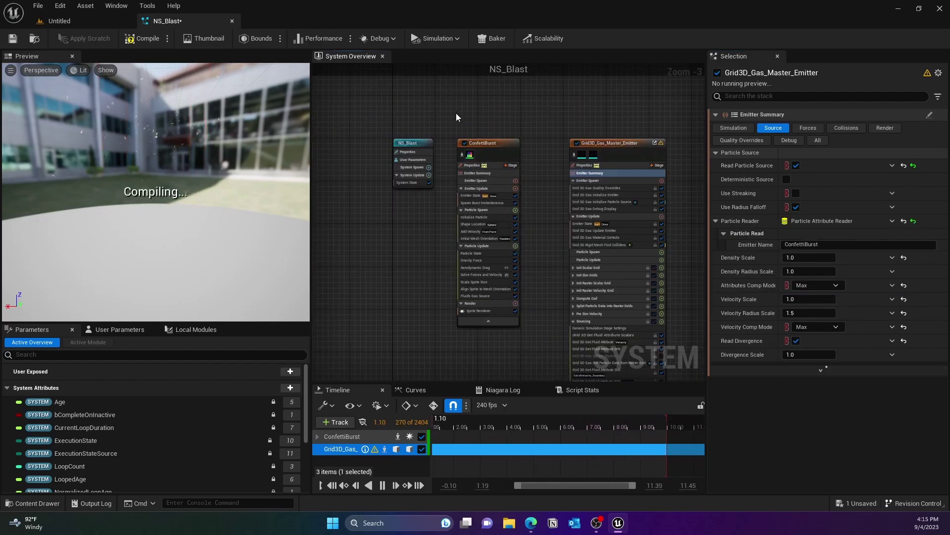
{"action": "right_click_drag", "start_coordinate": [588, 127], "coordinate": [563, 128]}
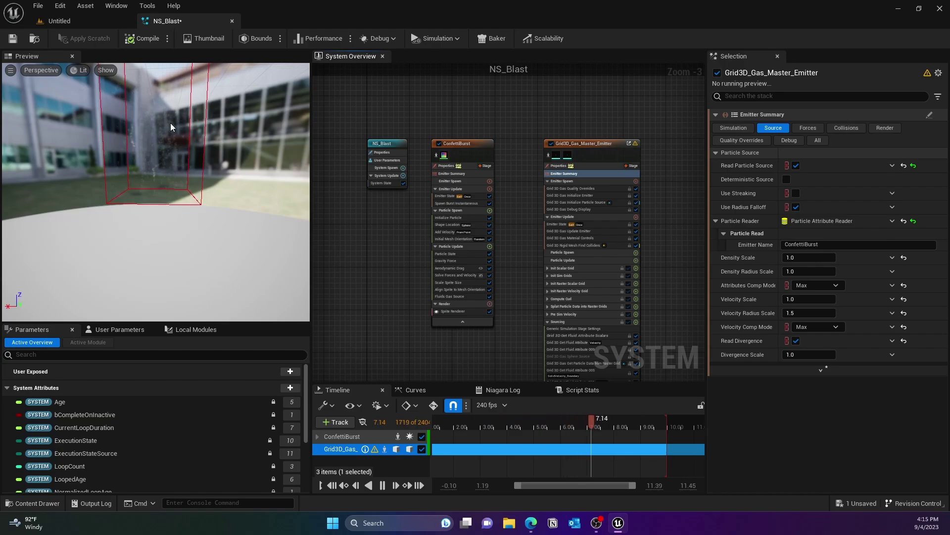
{"action": "left_click_drag", "start_coordinate": [170, 123], "coordinate": [195, 113]}
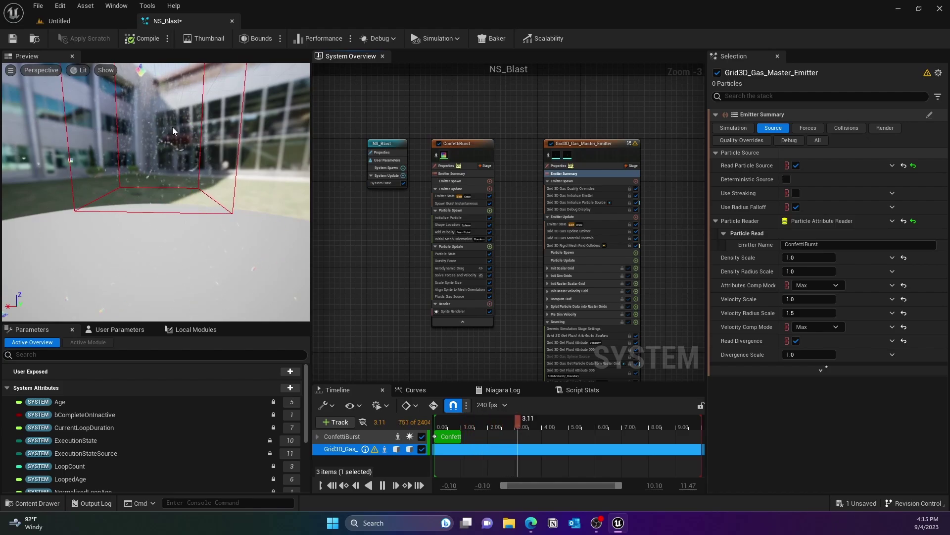
{"action": "left_click", "coordinate": [451, 297]}
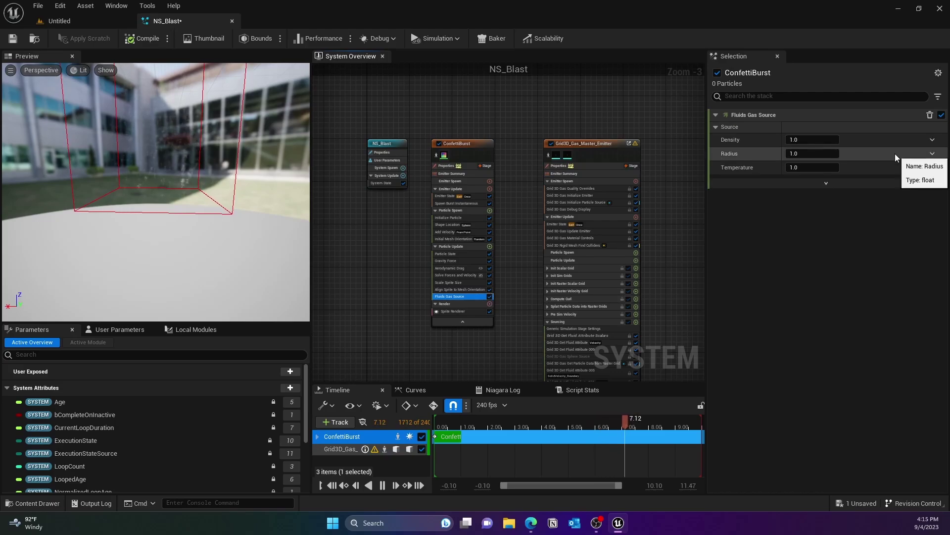
{"action": "left_click", "coordinate": [936, 155]}
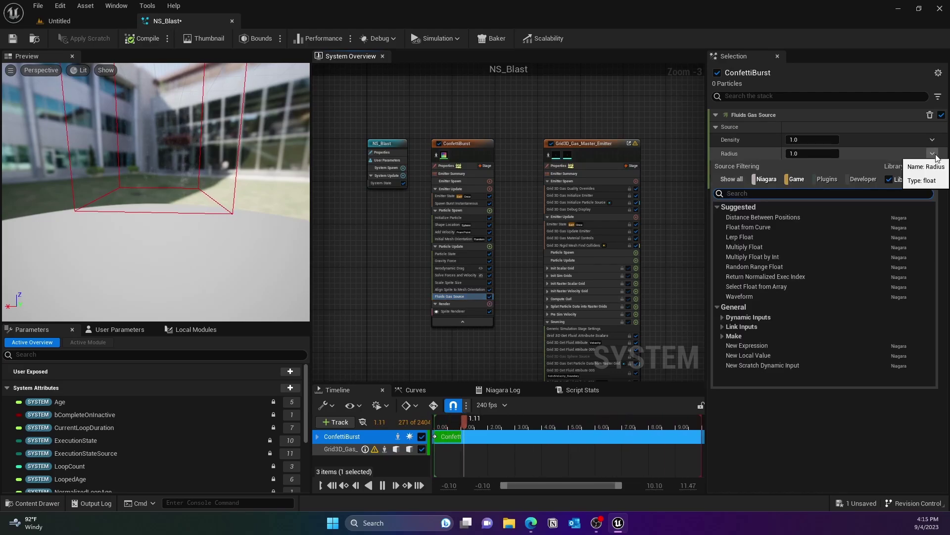
{"action": "left_click", "coordinate": [762, 227]}
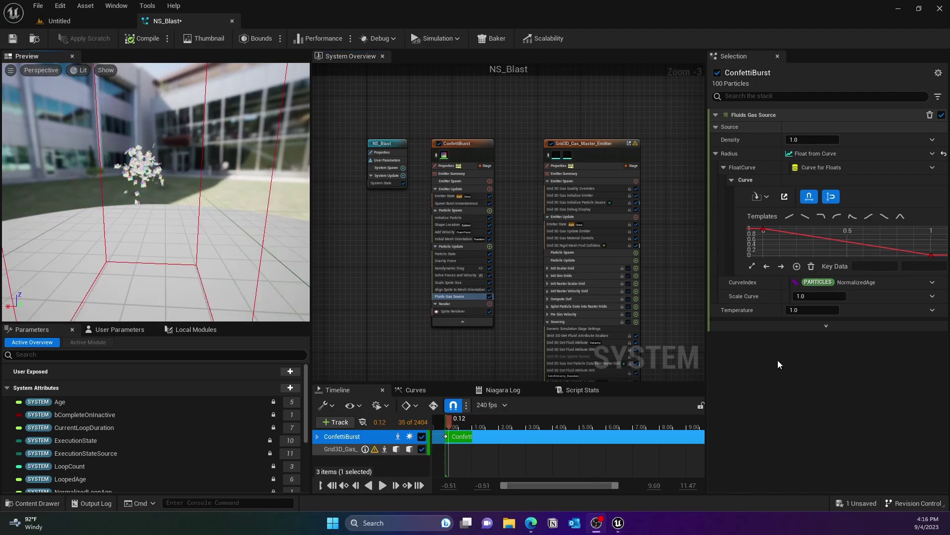
Set the radius curve's Scale Curve to 10 and replay the simulation from the start.
{"action": "left_click", "coordinate": [816, 296]}
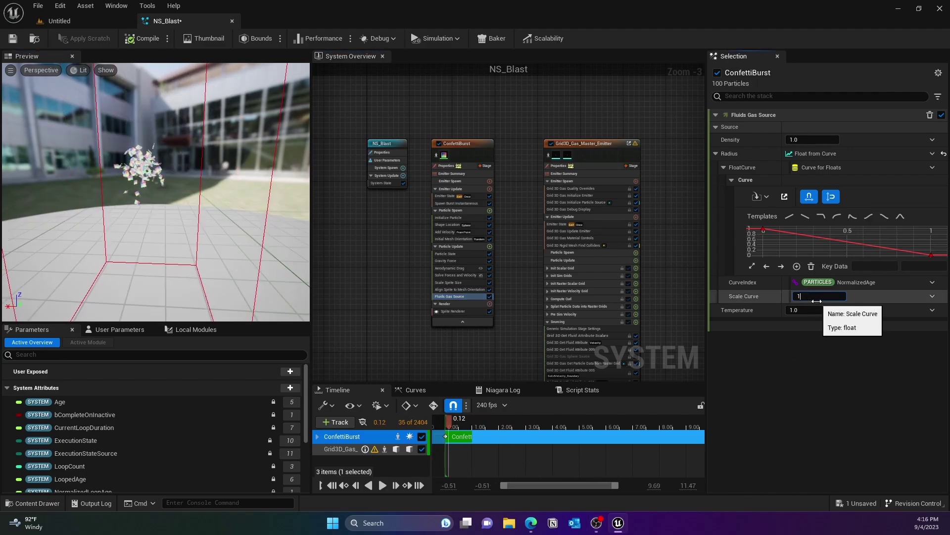
{"action": "key", "text": "Return"}
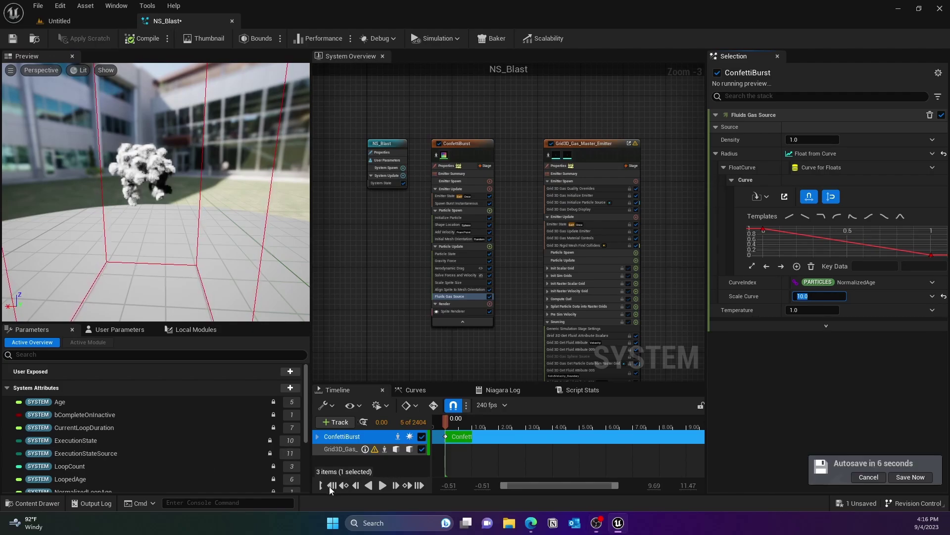
{"action": "left_click", "coordinate": [383, 485]}
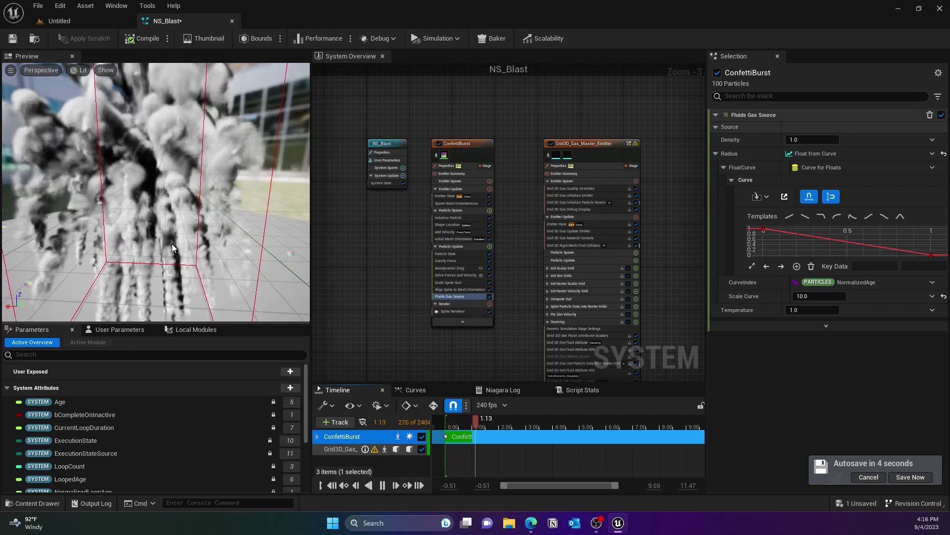
{"action": "scroll", "coordinate": [159, 213], "scroll_direction": "down", "scroll_amount": 5}
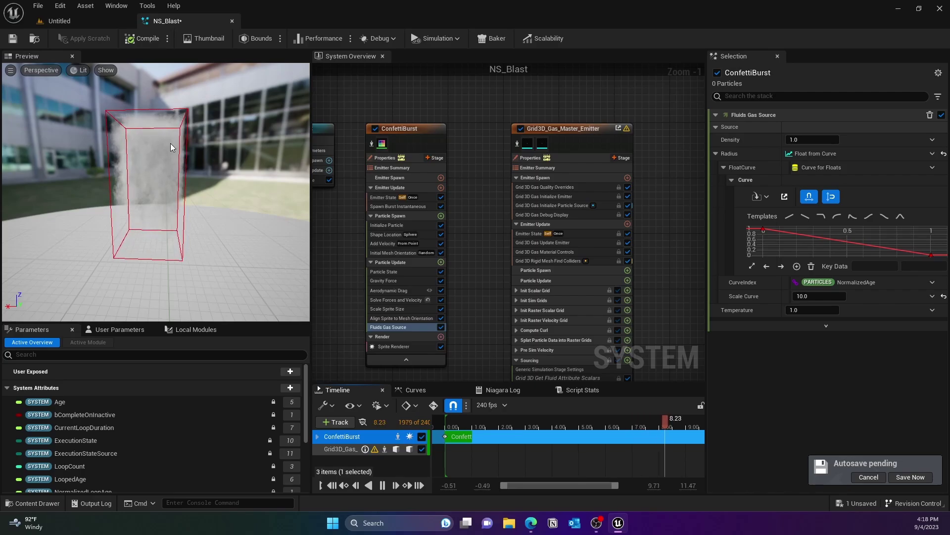
Set the gas emitter's simulation World Size to 800 in X, Y and Z.
{"action": "left_click", "coordinate": [557, 171]}
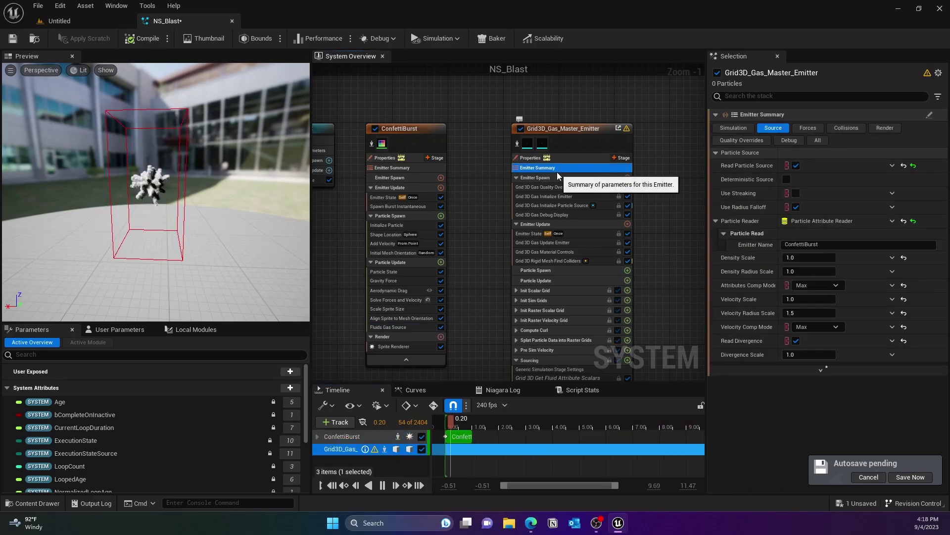
{"action": "left_click", "coordinate": [745, 129]}
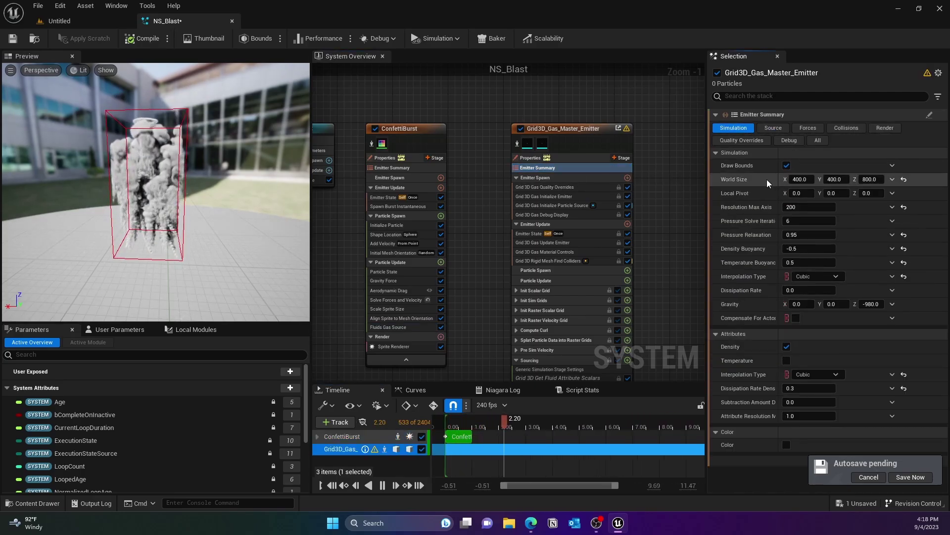
{"action": "left_click", "coordinate": [803, 179]}
{"action": "type", "text": "80"}
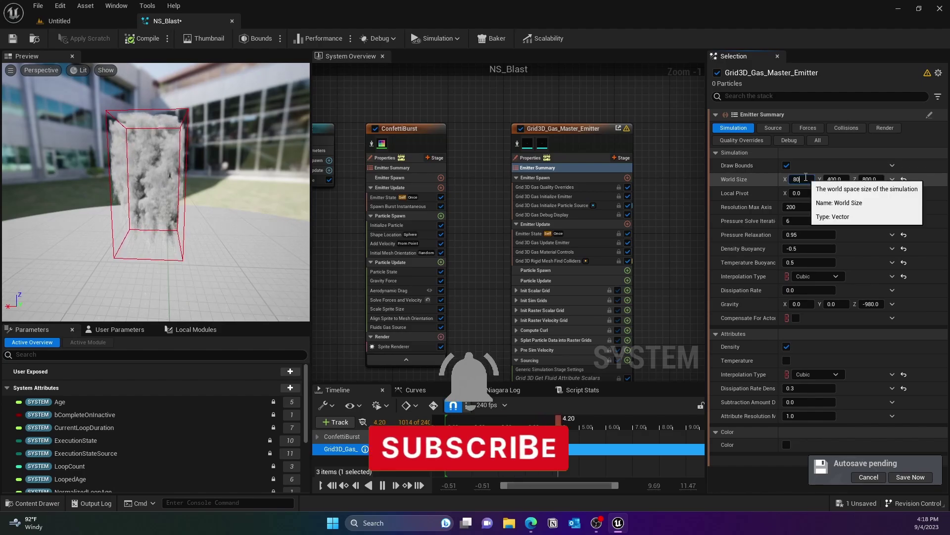
{"action": "type", "text": "0"}
{"action": "key", "text": "Tab"}
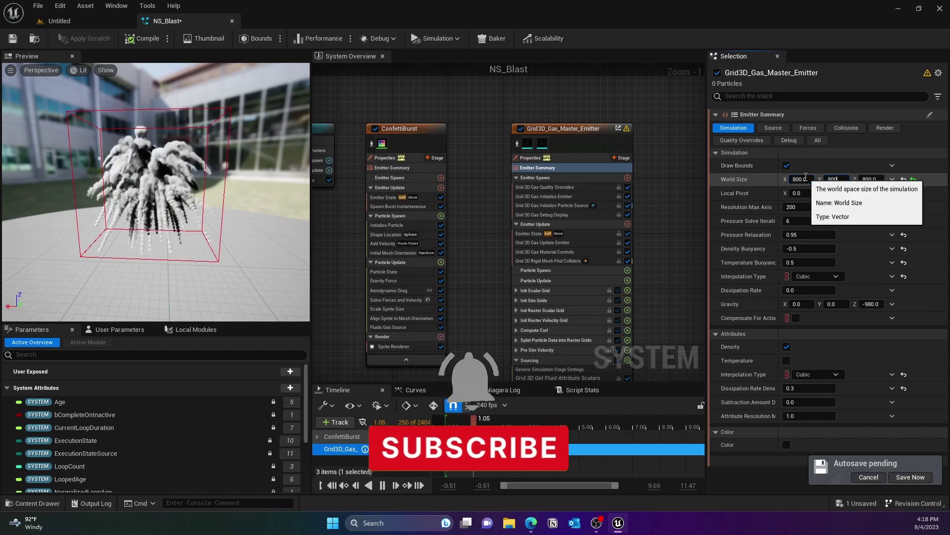
{"action": "type", "text": "800"}
{"action": "key", "text": "Tab"}
{"action": "type", "text": "800"}
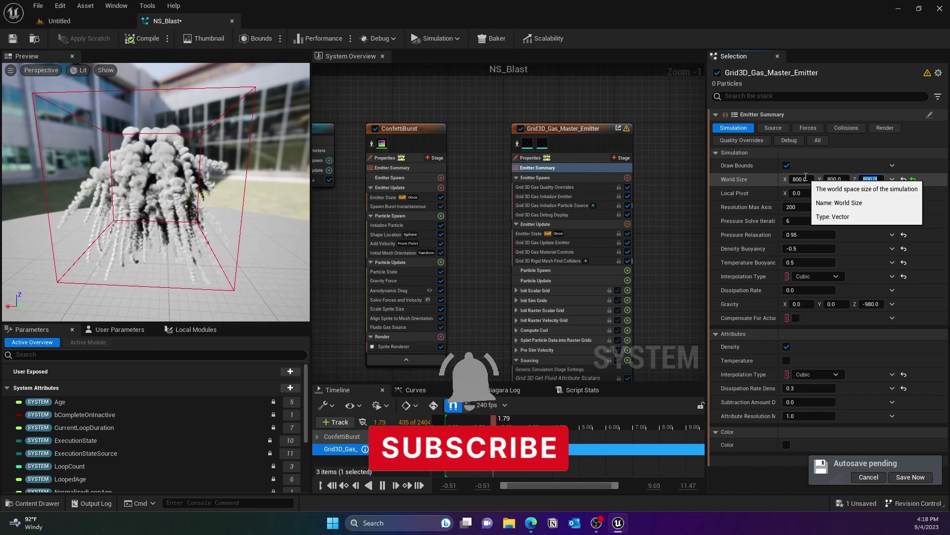
{"action": "key", "text": "Return"}
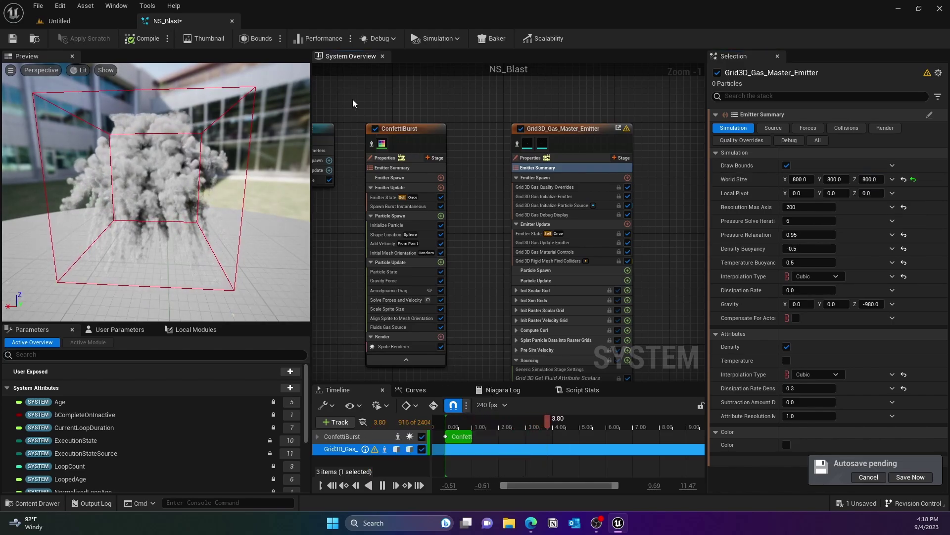
Enable the Temperature attribute in the gas emitter's simulation settings.
{"action": "left_click_drag", "start_coordinate": [138, 145], "coordinate": [150, 166]}
{"action": "scroll", "coordinate": [156, 192], "scroll_direction": "up", "scroll_amount": 4}
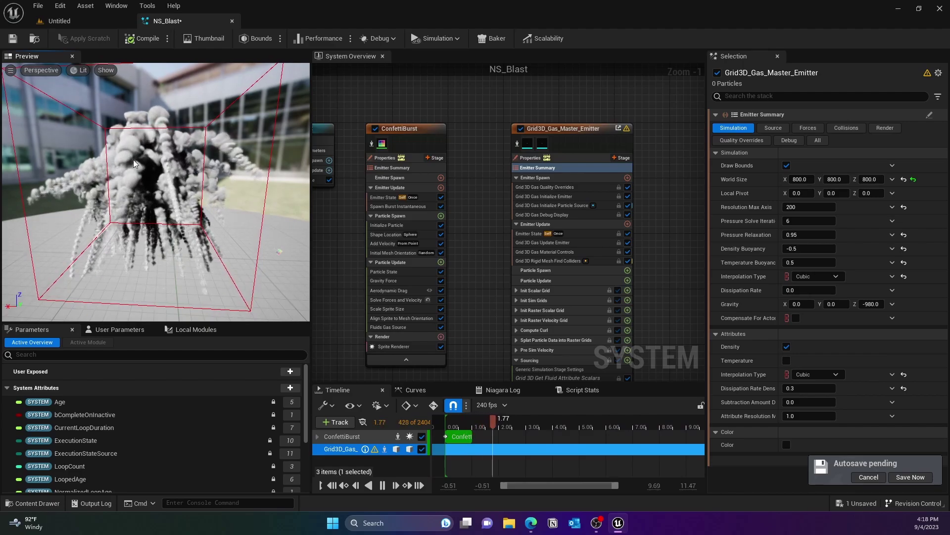
{"action": "right_click_drag", "start_coordinate": [669, 147], "coordinate": [627, 147]}
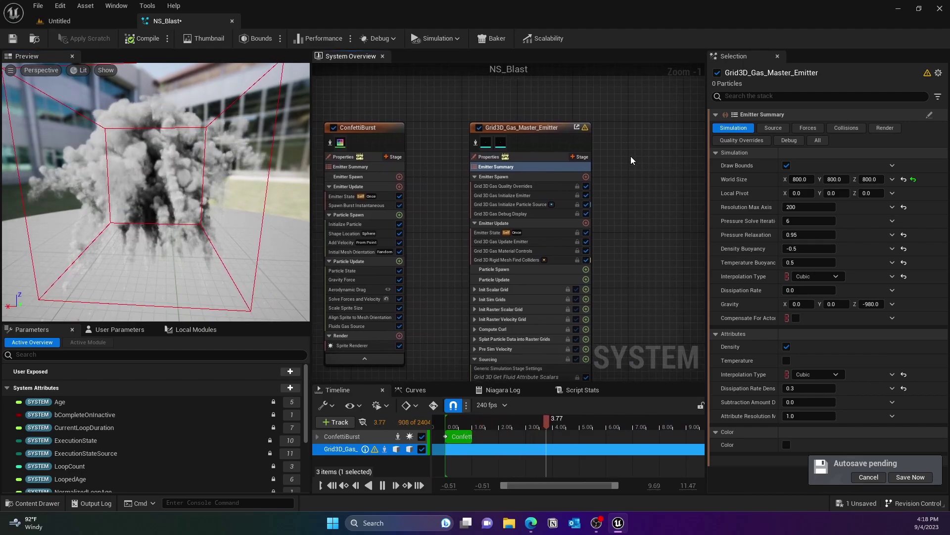
{"action": "scroll", "coordinate": [631, 156], "scroll_direction": "down", "scroll_amount": 2}
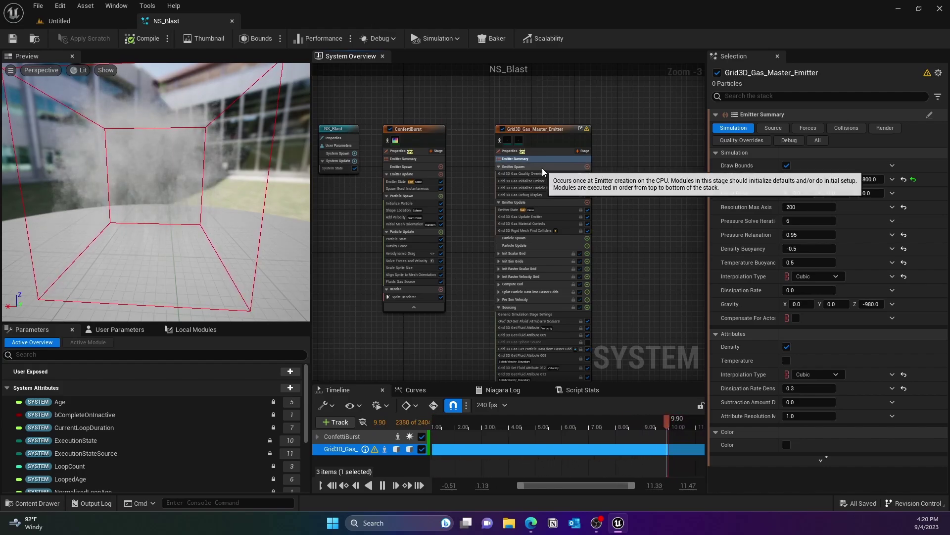
{"action": "left_click", "coordinate": [787, 361]}
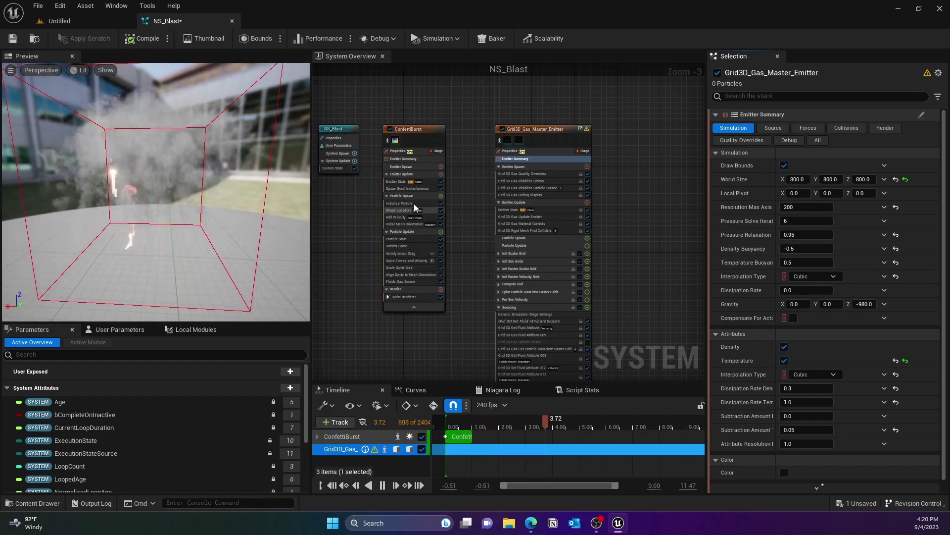
Set the Temperature of ConfettiBurst's Fluids Gas Source module to 0.05 and save NS_Blast.
{"action": "scroll", "coordinate": [454, 272], "scroll_direction": "up", "scroll_amount": 3}
{"action": "left_click", "coordinate": [396, 291]}
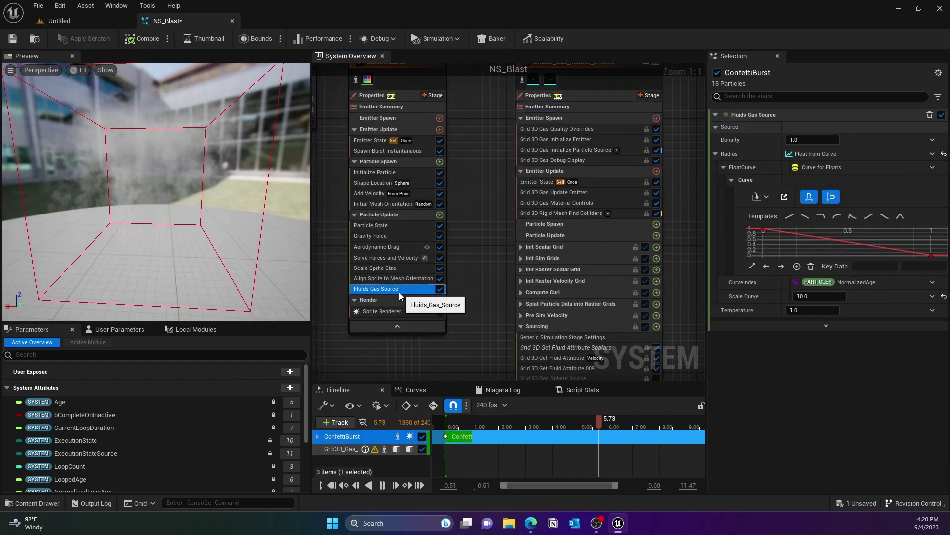
{"action": "left_click", "coordinate": [803, 310]}
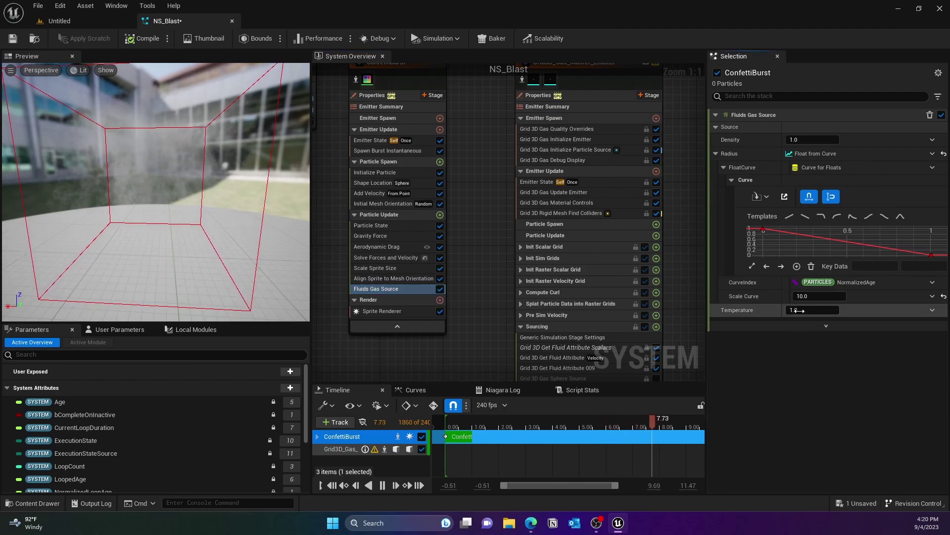
{"action": "type", "text": "0.05"}
{"action": "key", "text": "Return"}
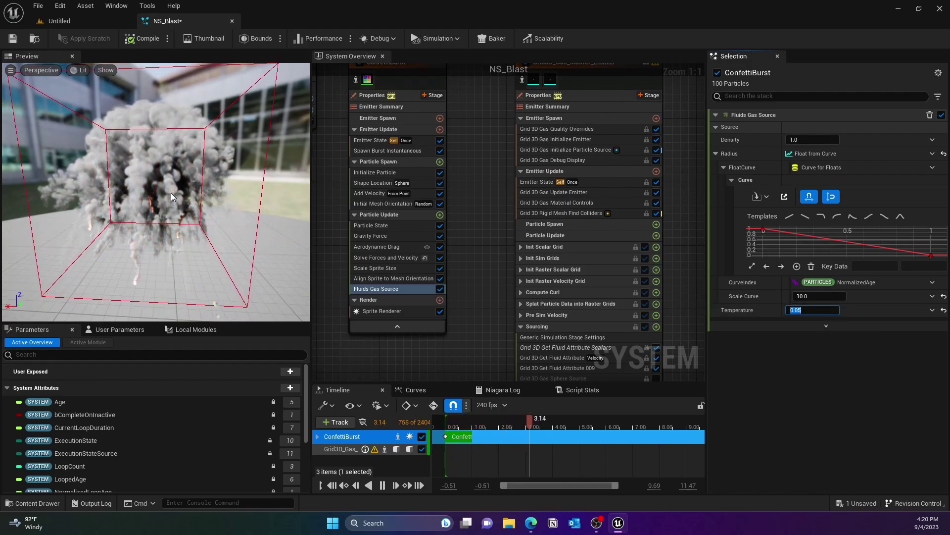
{"action": "left_click_drag", "start_coordinate": [171, 192], "coordinate": [156, 176]}
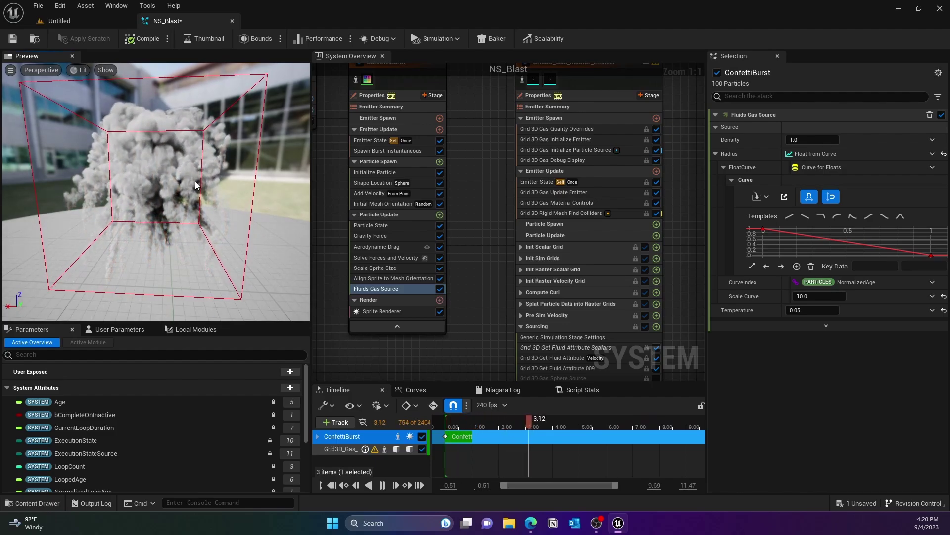
{"action": "key", "text": "ctrl+s"}
{"action": "key", "text": "Home"}
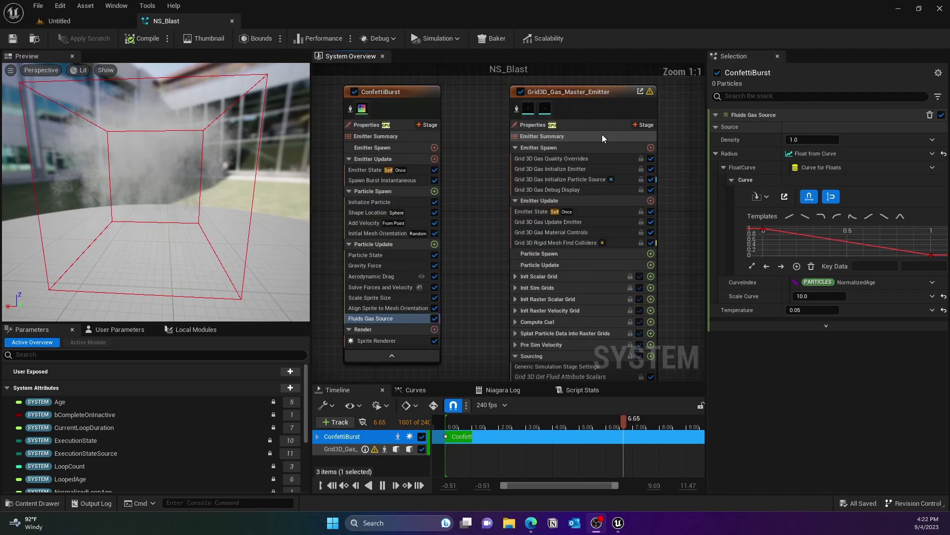
Enable Use Streaking in the particle source settings of the Grid3D_Gas_Master_Emitter.
{"action": "scroll", "coordinate": [601, 130], "scroll_direction": "up", "scroll_amount": 2}
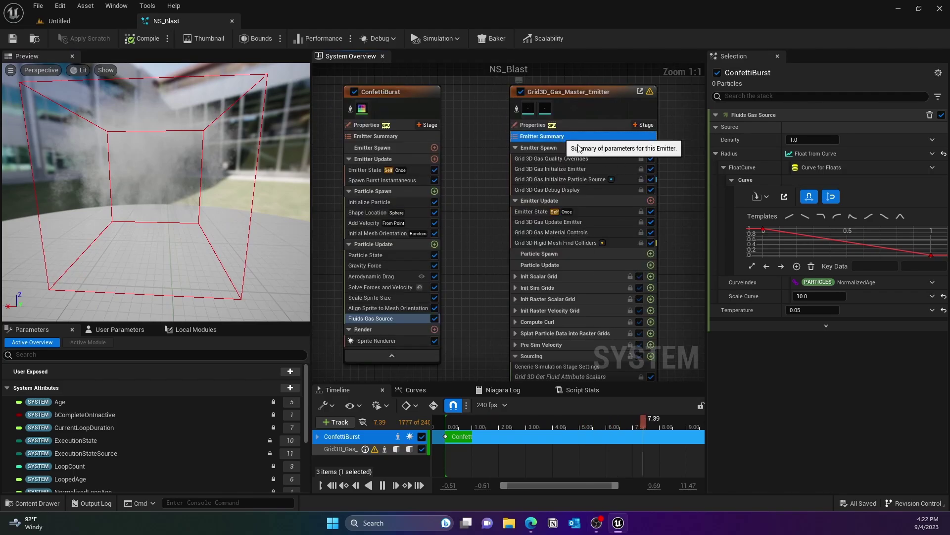
{"action": "left_click", "coordinate": [574, 92]}
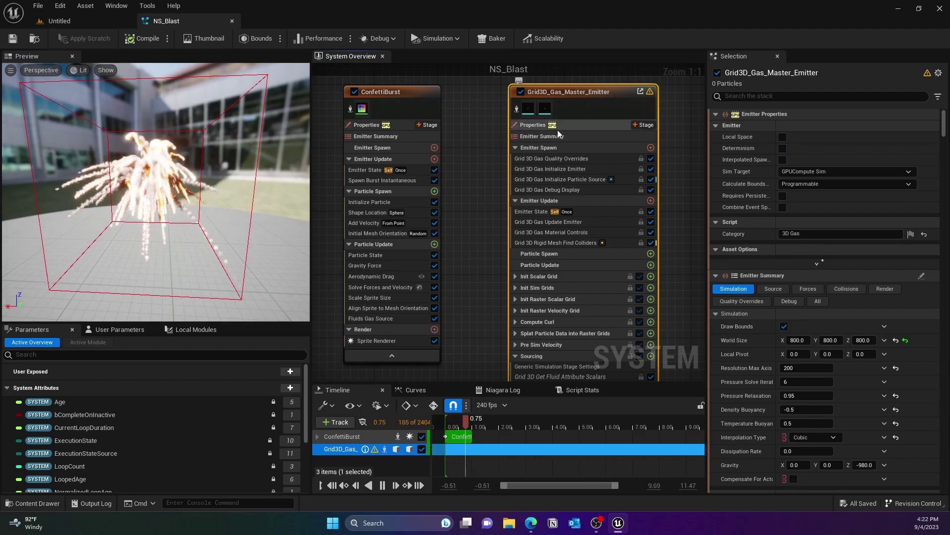
{"action": "left_click", "coordinate": [570, 136]}
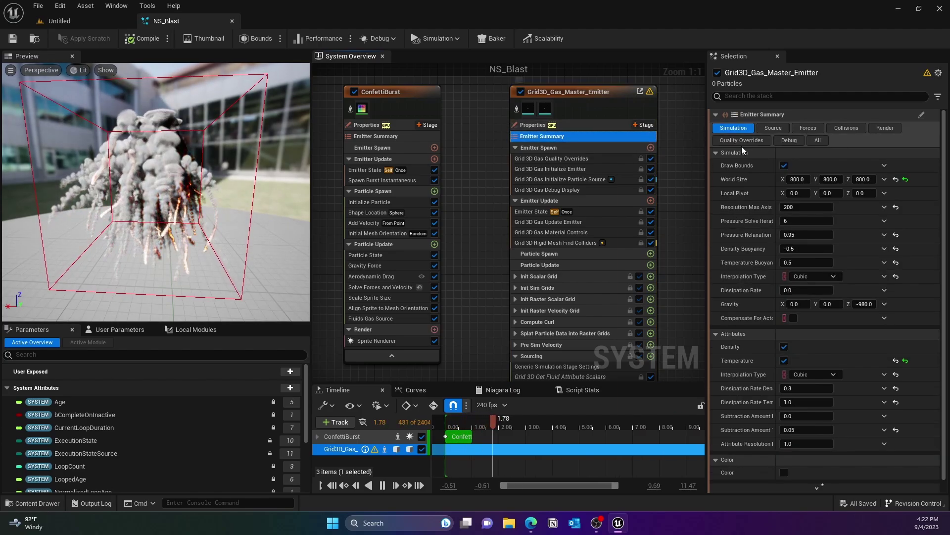
{"action": "left_click", "coordinate": [771, 128]}
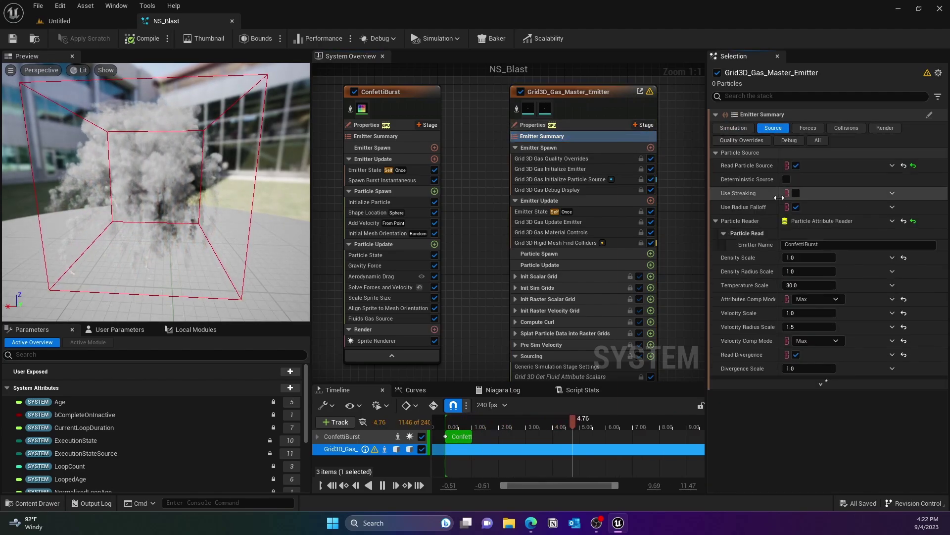
{"action": "left_click", "coordinate": [795, 193]}
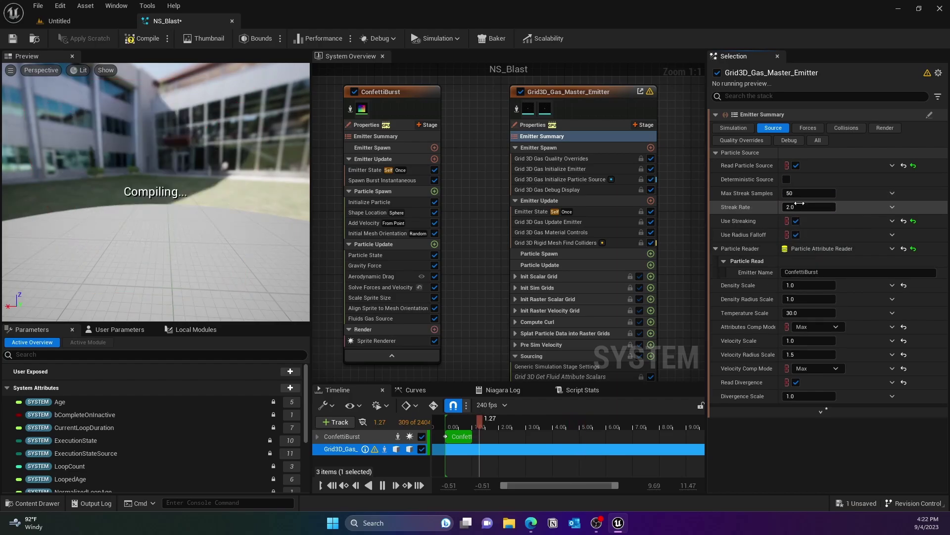
Set the gas emitter's Streak Rate to 5 and Max Streak Samples to 60, and save NS_Blast.
{"action": "left_click", "coordinate": [806, 207]}
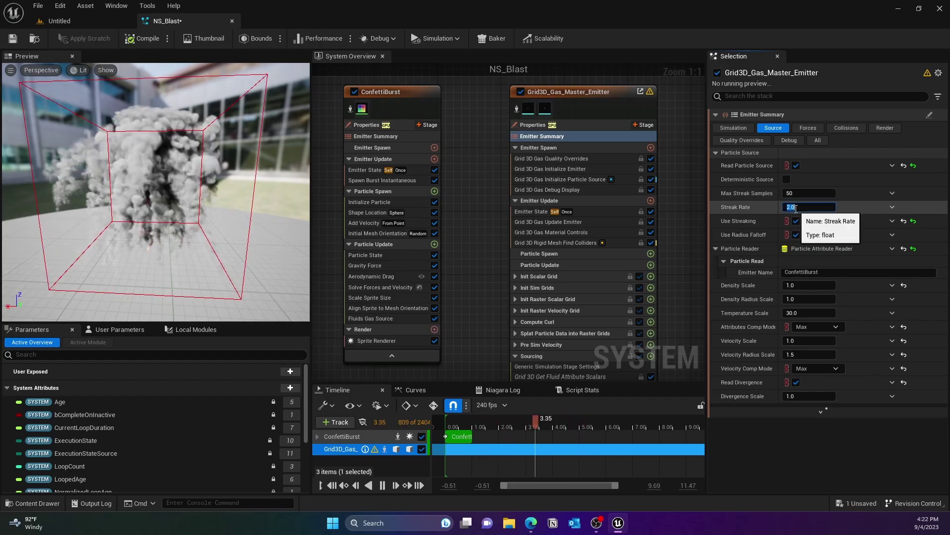
{"action": "type", "text": "5"}
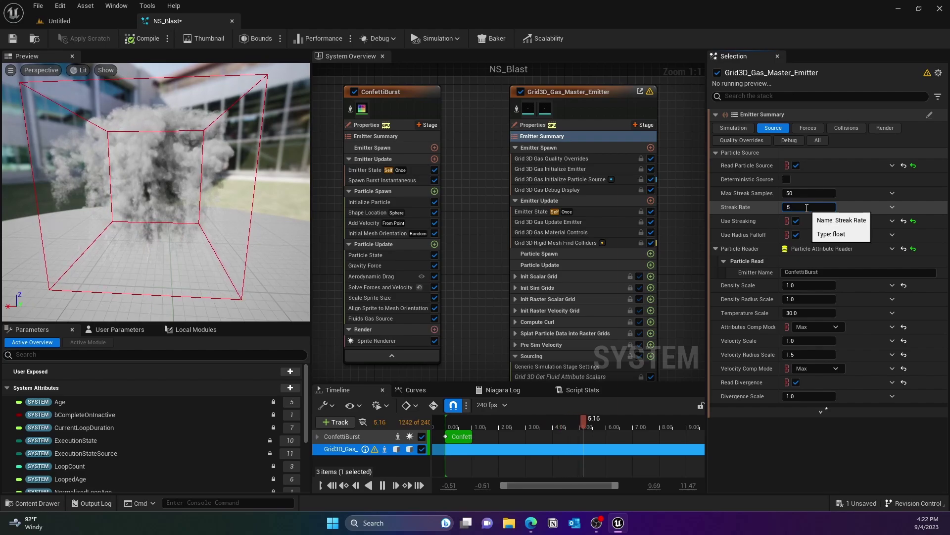
{"action": "left_click", "coordinate": [799, 192]}
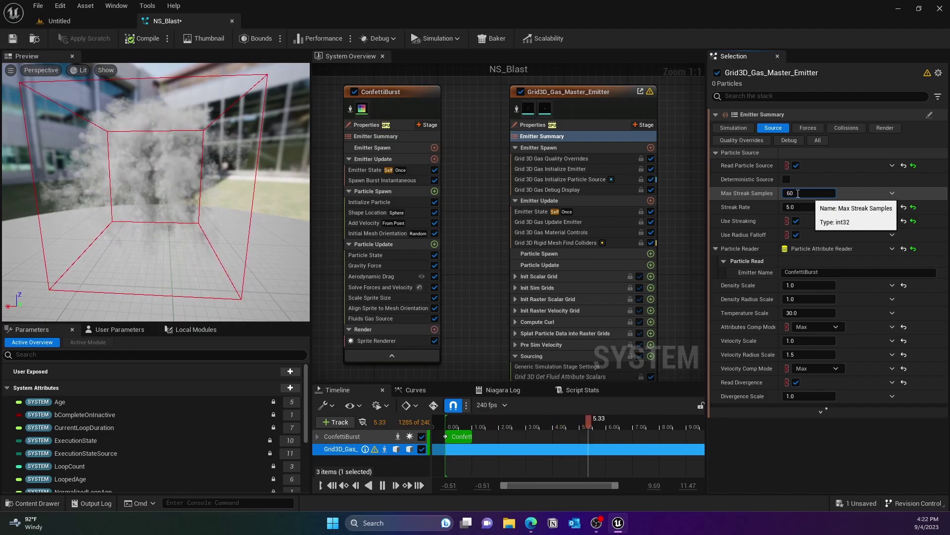
{"action": "key", "text": "Return"}
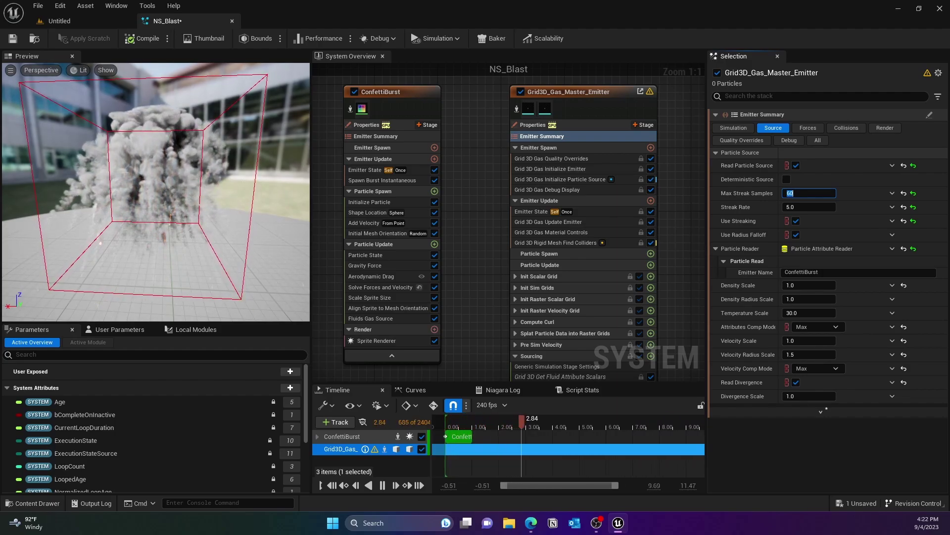
{"action": "key", "text": "ctrl+s"}
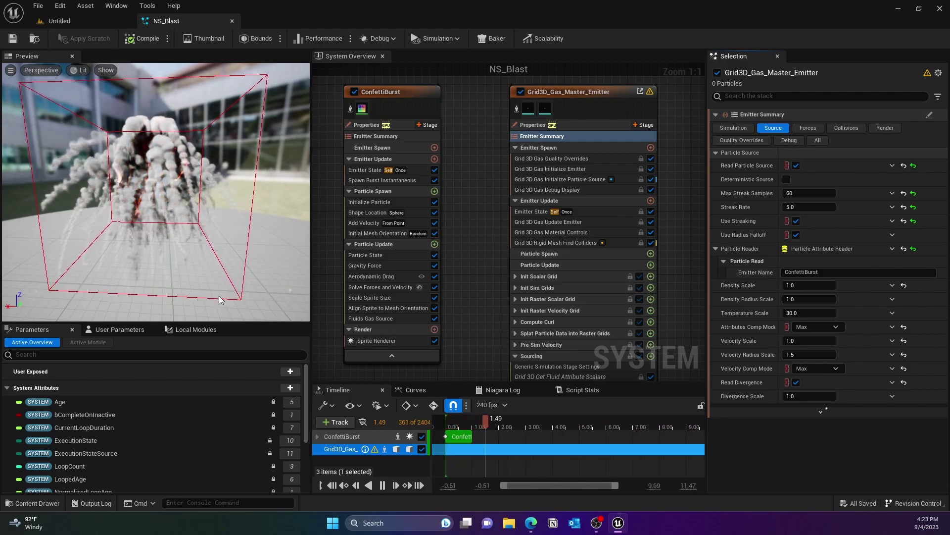
Disable ConfettiBurst's Sprite Renderer and set the minimum Velocity Speed of its Add Velocity module to 400.
{"action": "left_click", "coordinate": [434, 340]}
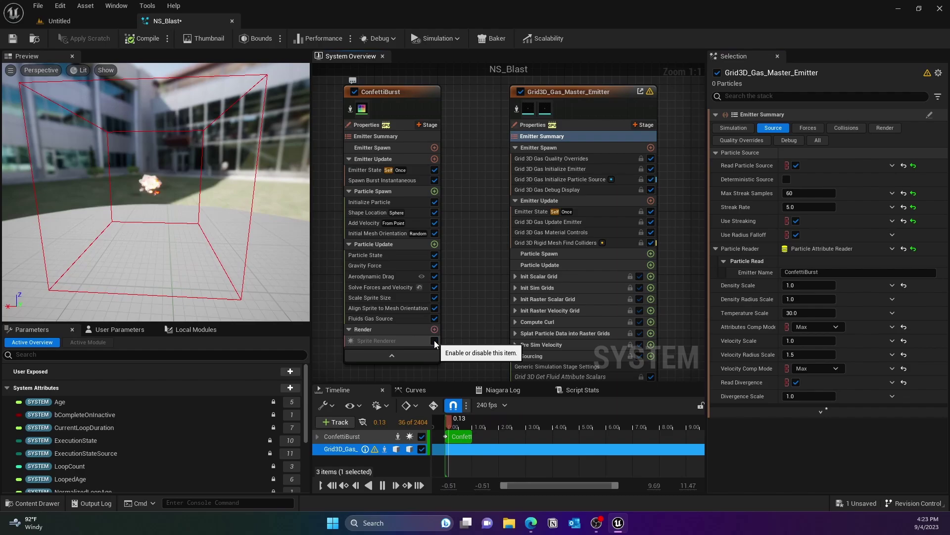
{"action": "left_click", "coordinate": [370, 224]}
{"action": "left_click", "coordinate": [819, 156]}
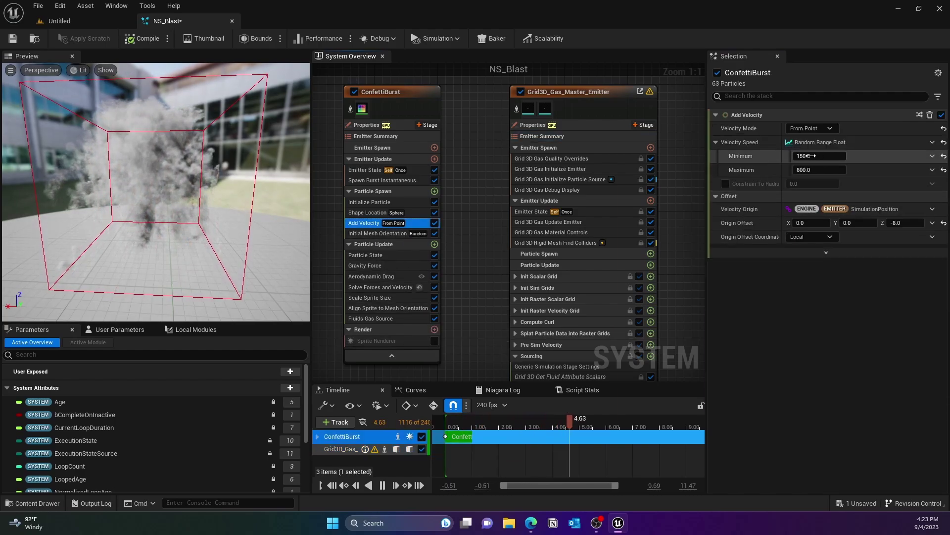
{"action": "type", "text": "400"}
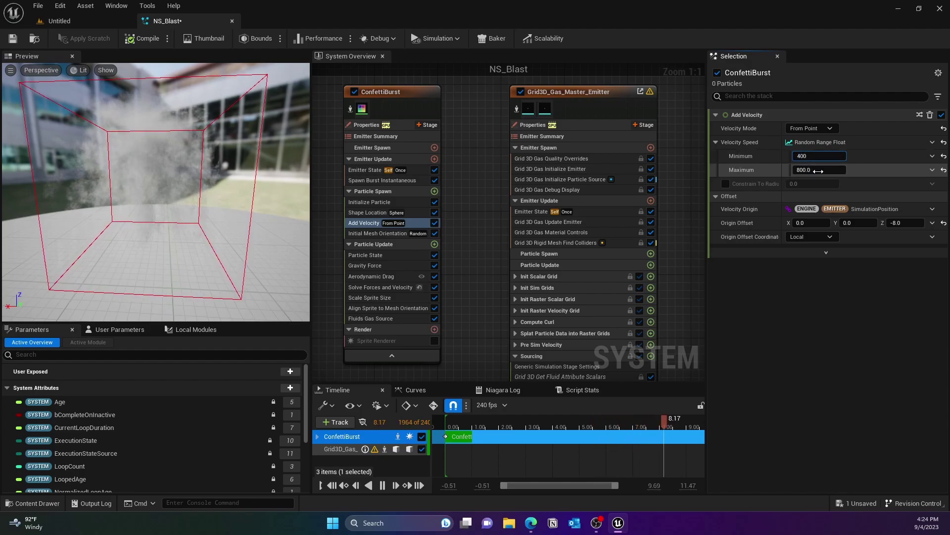
Set the maximum Velocity Speed of ConfettiBurst's Add Velocity module to 1100 and save NS_Blast.
{"action": "left_click", "coordinate": [818, 171]}
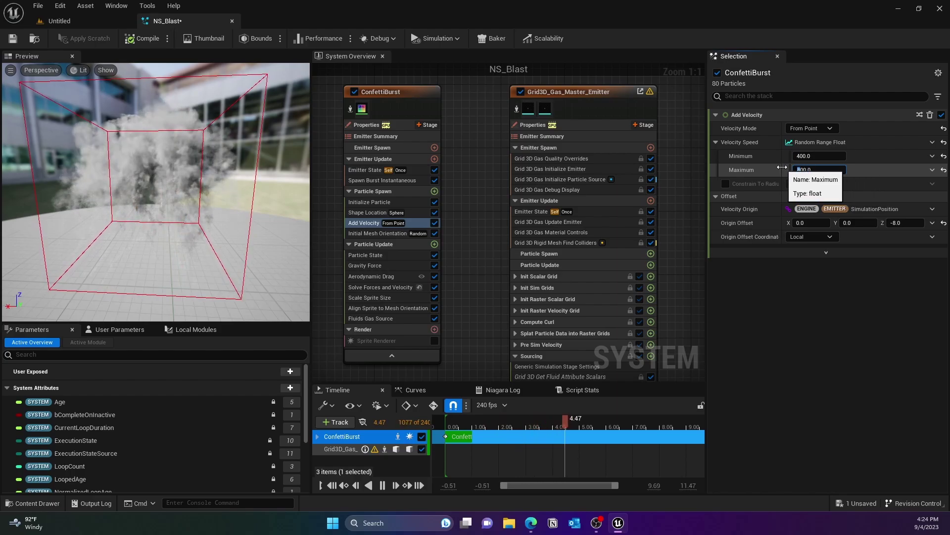
{"action": "left_click", "coordinate": [817, 170]}
{"action": "left_click_drag", "start_coordinate": [817, 169], "coordinate": [802, 170]}
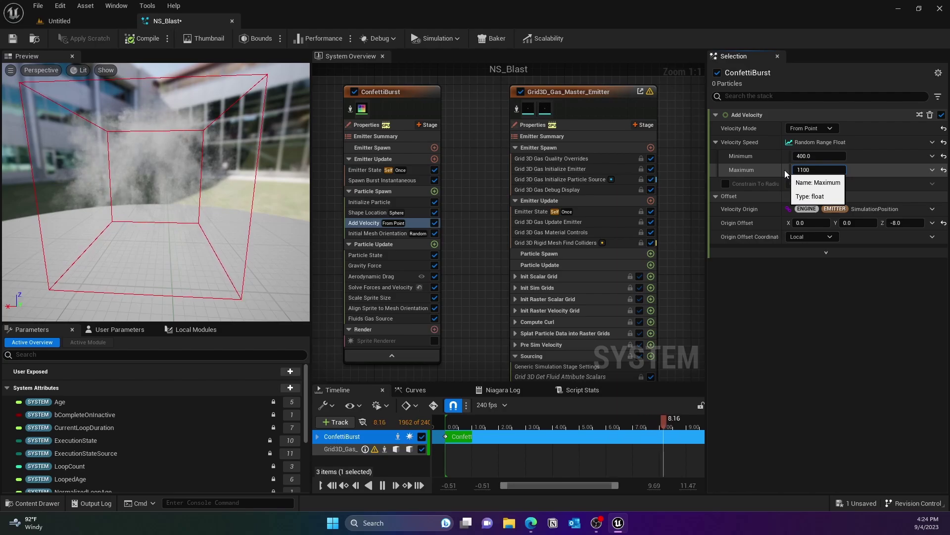
{"action": "key", "text": "Return"}
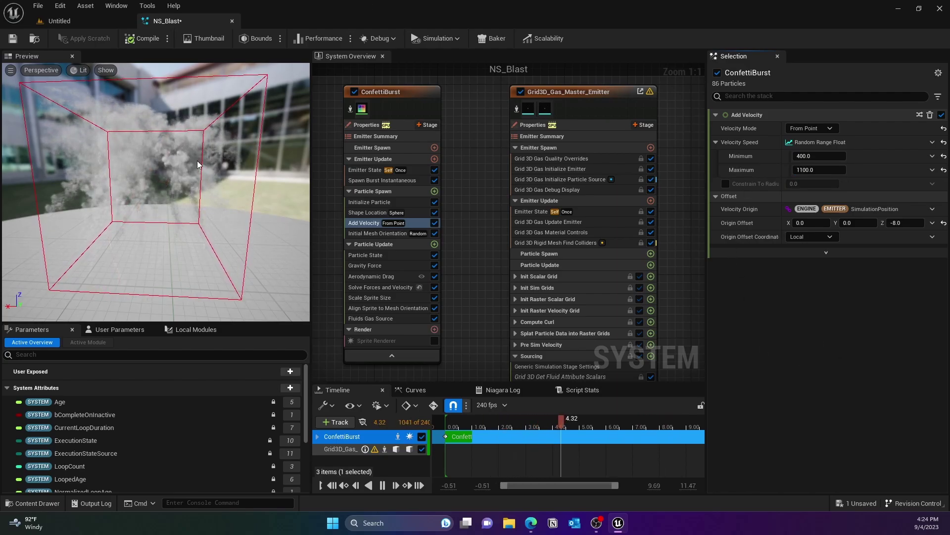
{"action": "left_click", "coordinate": [43, 5]}
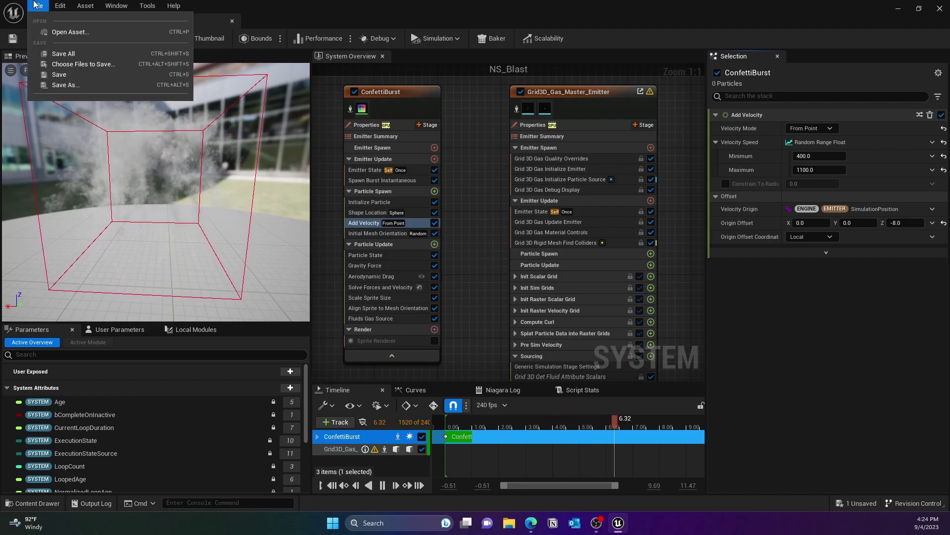
{"action": "left_click", "coordinate": [169, 108]}
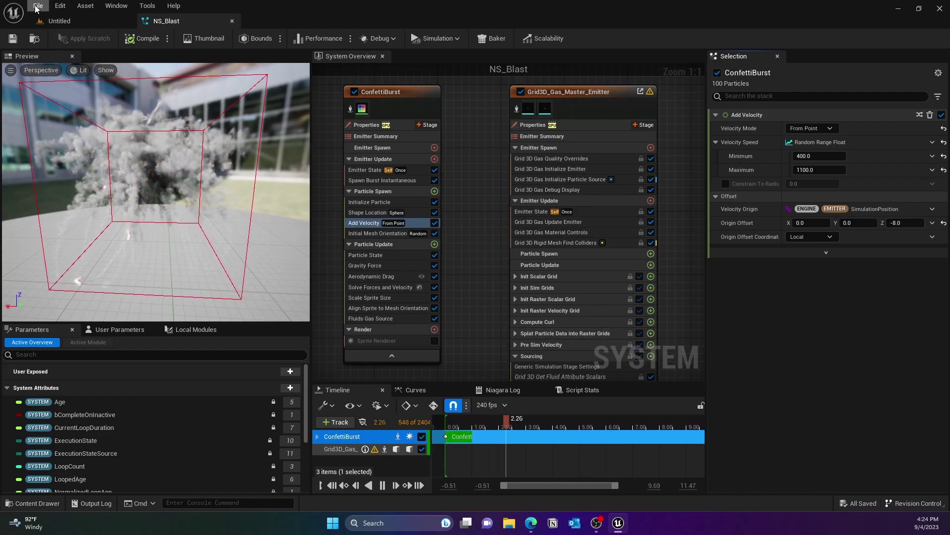
Place NS_Blast in the Untitled level and raise it above the floor to a Z location of 310.
{"action": "left_click", "coordinate": [71, 22]}
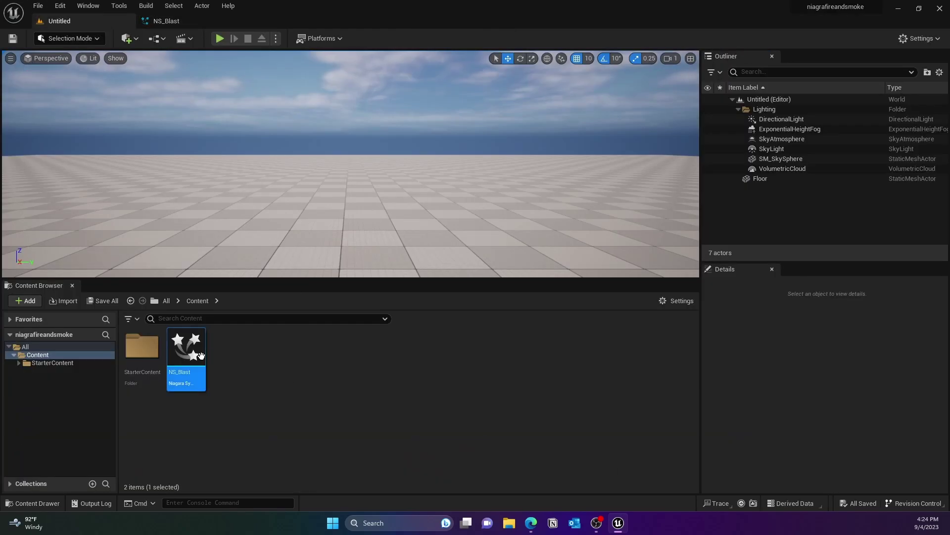
{"action": "left_click_drag", "start_coordinate": [320, 172], "coordinate": [319, 174]}
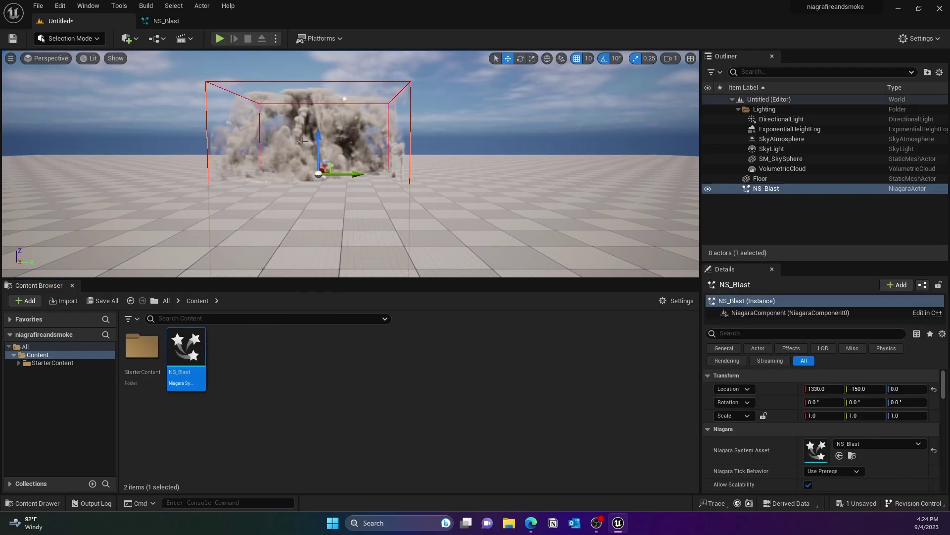
{"action": "left_click_drag", "start_coordinate": [317, 140], "coordinate": [335, 74]}
{"action": "right_click_drag", "start_coordinate": [448, 162], "coordinate": [475, 156]}
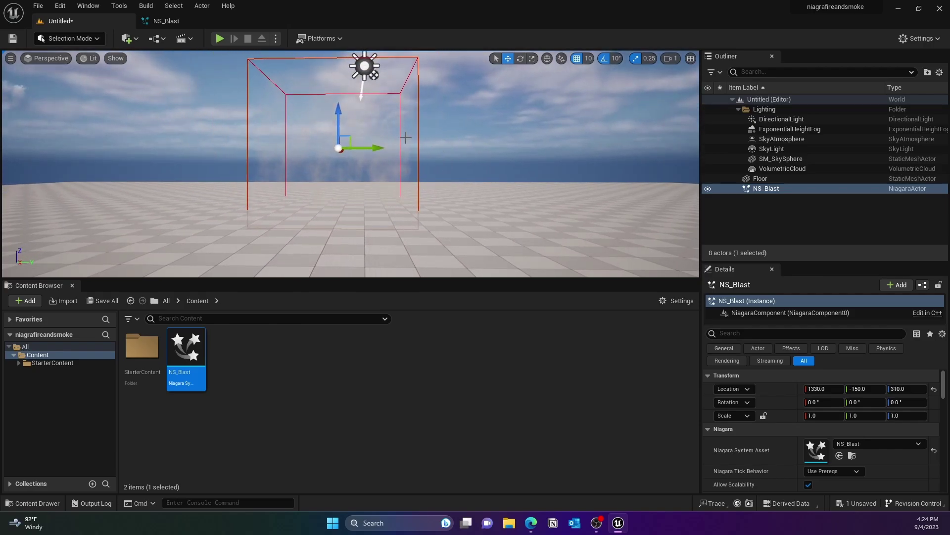
Play the level to watch the blast in the scene, and stop the play session.
{"action": "left_click", "coordinate": [650, 129]}
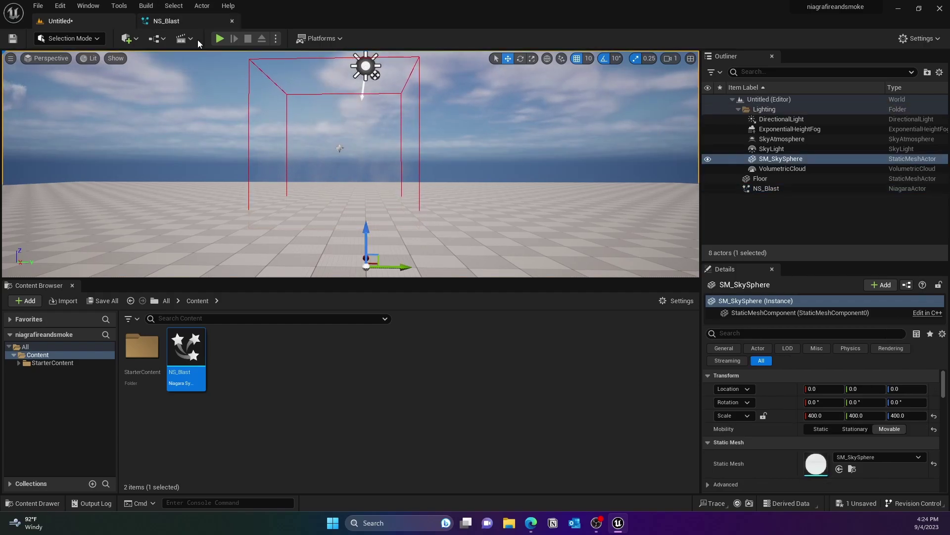
{"action": "left_click", "coordinate": [220, 38]}
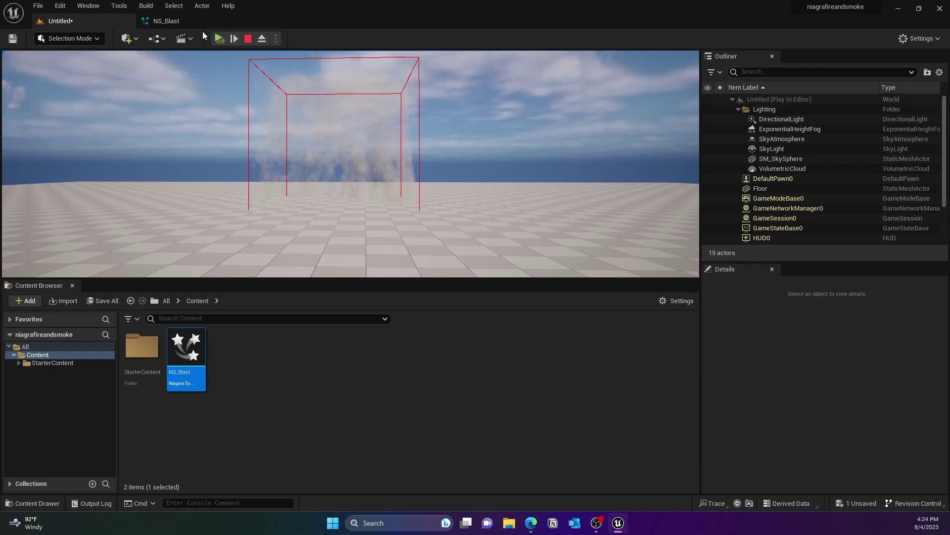
{"action": "left_click", "coordinate": [249, 40]}
Return to the NS_Blast system and widen its preview area.
{"action": "left_click", "coordinate": [165, 22]}
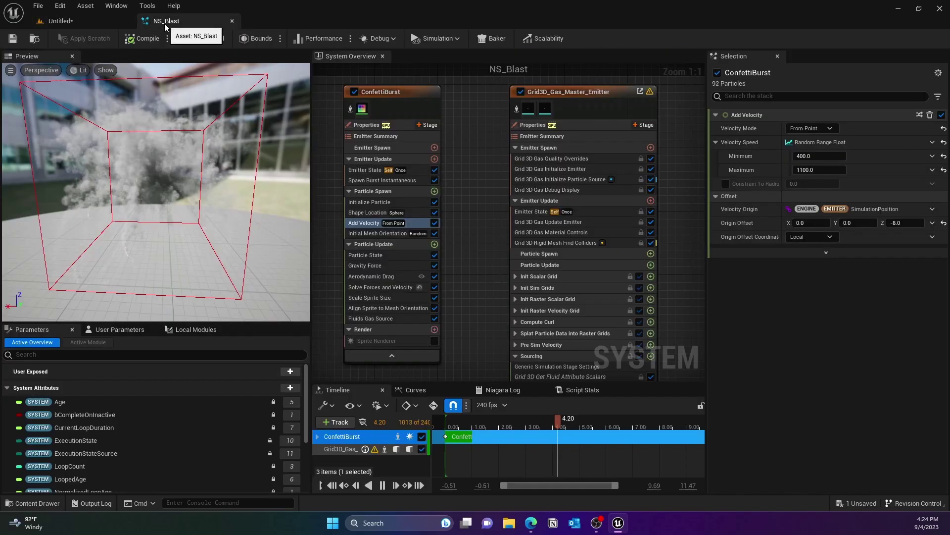
{"action": "left_click_drag", "start_coordinate": [311, 264], "coordinate": [439, 237]}
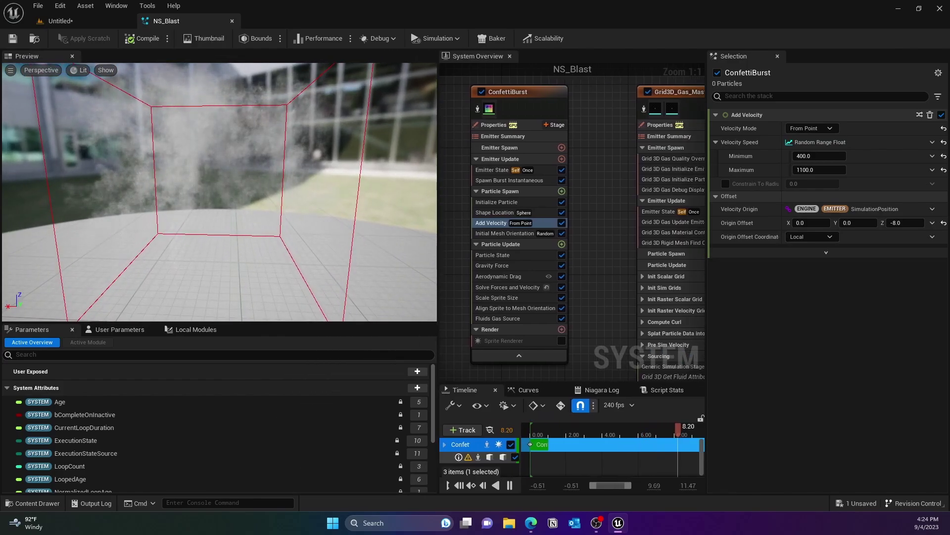